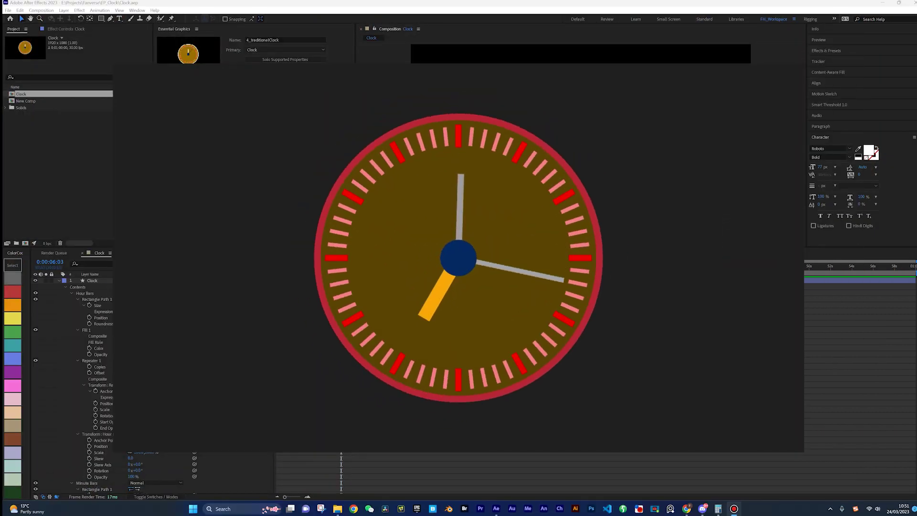
click(59, 281)
click(92, 280)
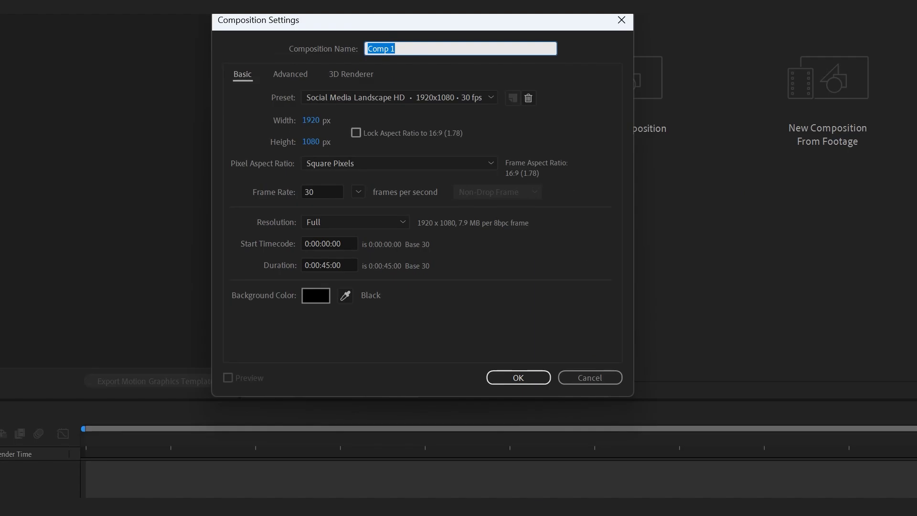
Set the new composition's duration to one minute (0:01:00:00).
click(321, 265)
key(BackSpace)
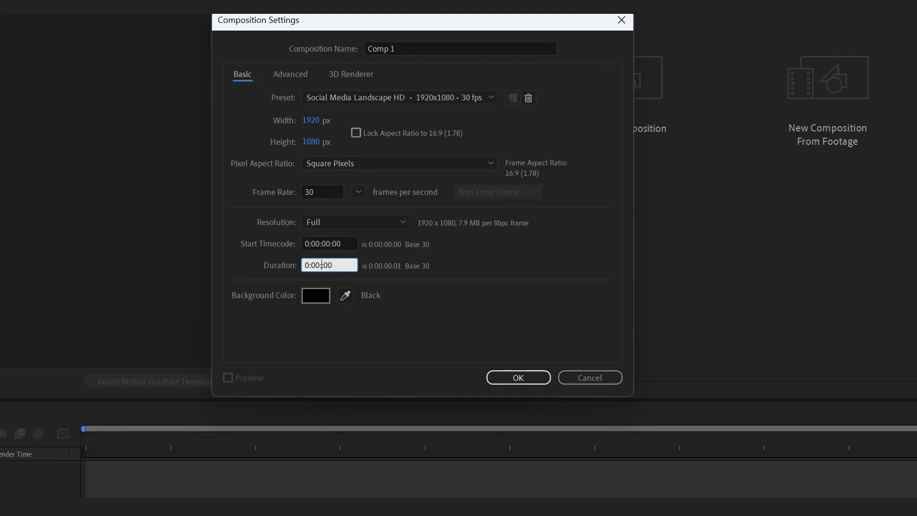
text(00)
click(319, 265)
key(BackSpace)
text(1)
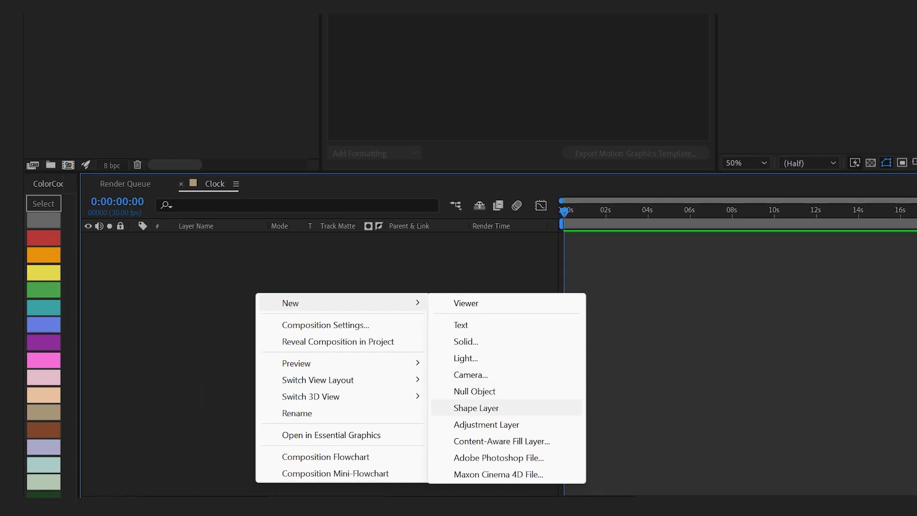
Create a shape layer and build up its contents with three empty groups.
click(476, 407)
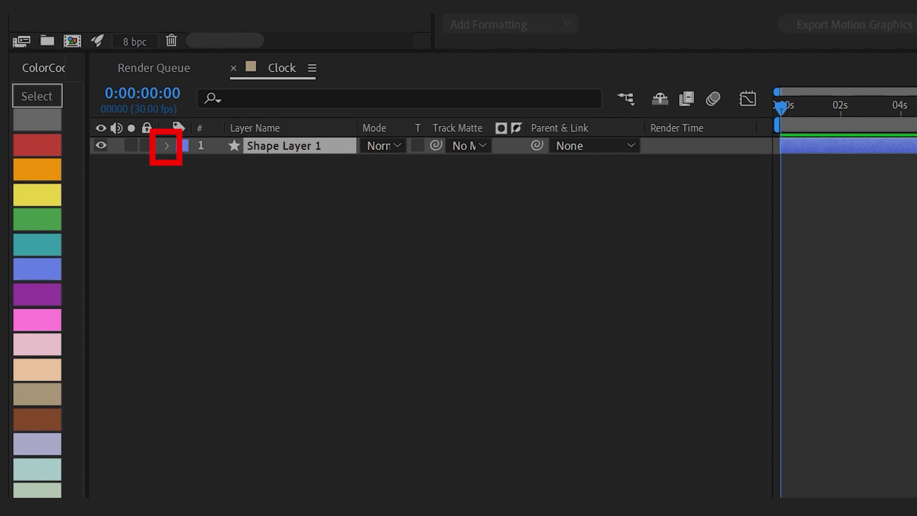
click(166, 146)
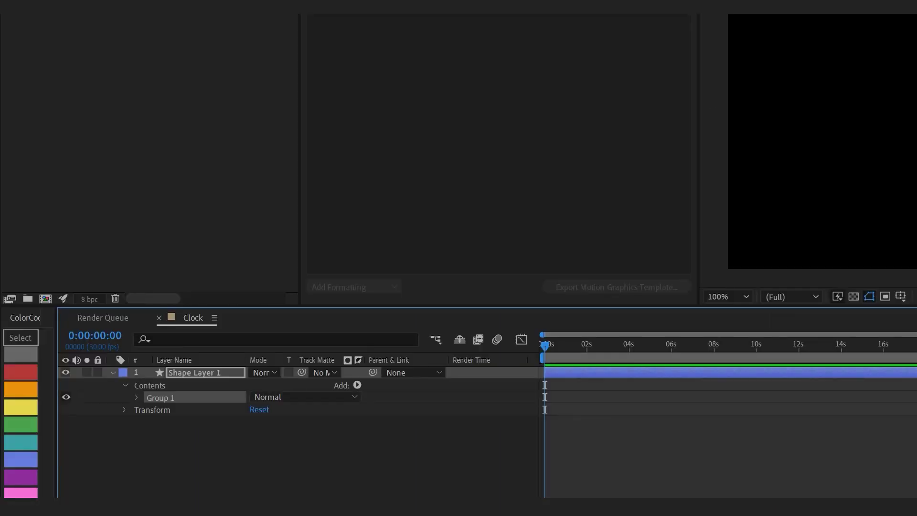
click(357, 385)
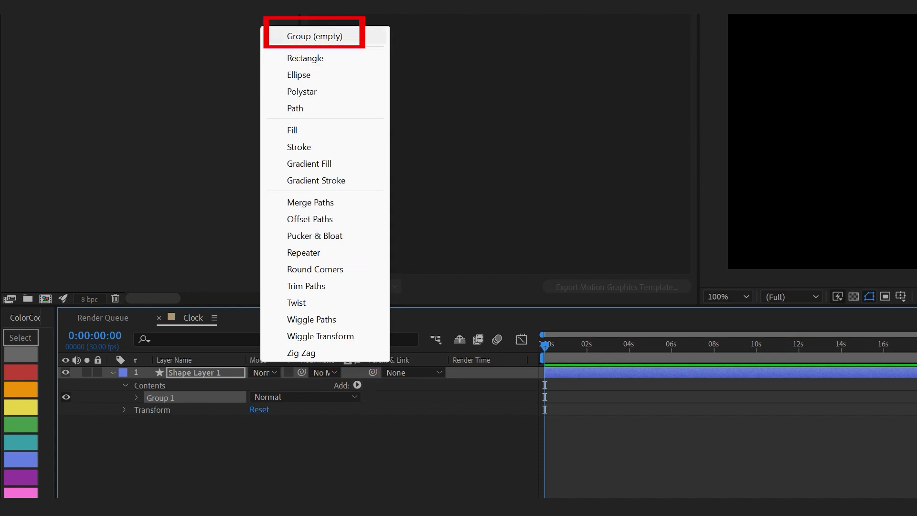
click(315, 36)
click(200, 460)
click(150, 385)
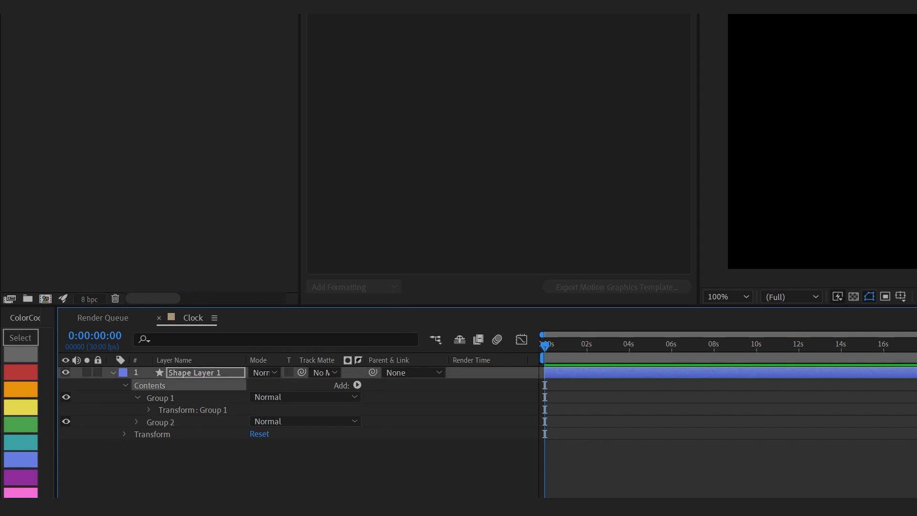
click(357, 385)
click(314, 36)
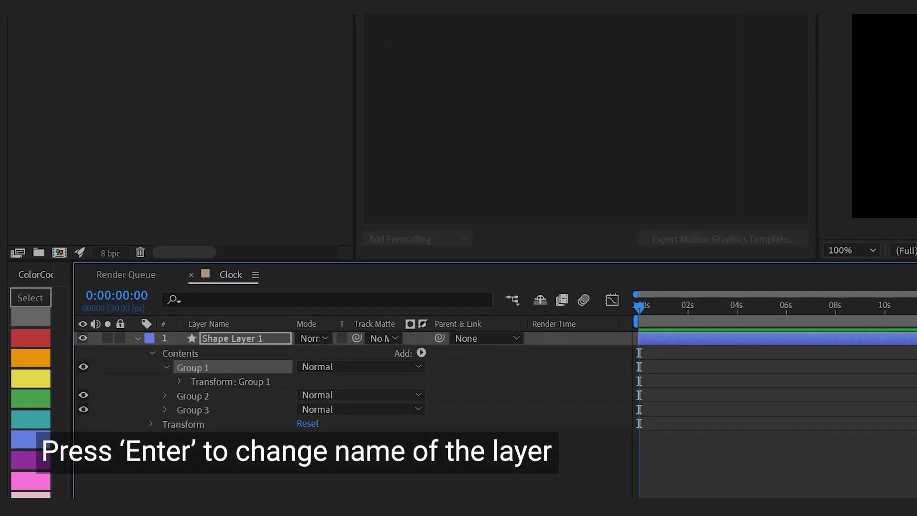
Rename Group 1 as Clock Front and Group 2 as Clock Rim.
key(Return)
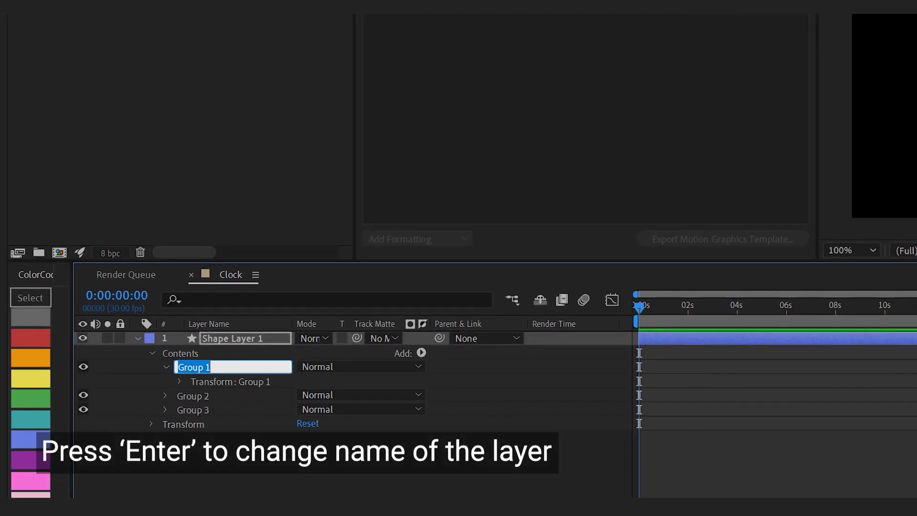
text(Clock Front)
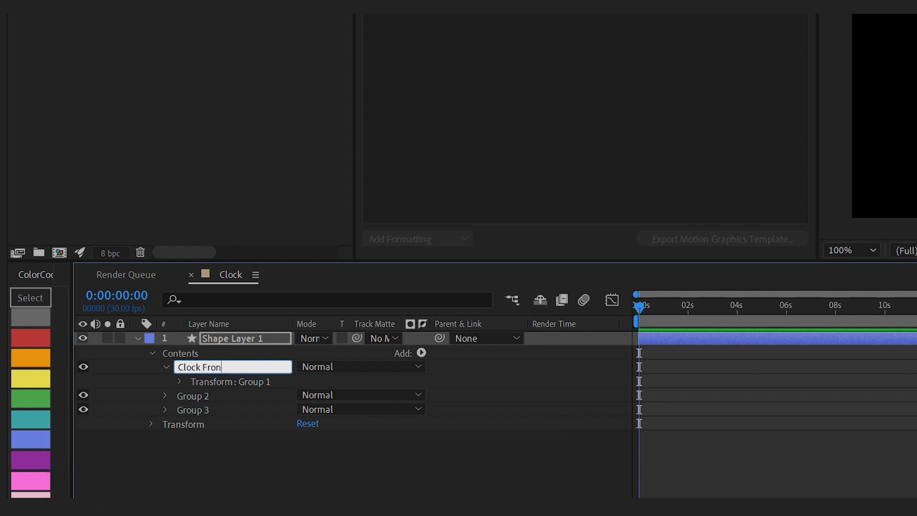
key(Return)
key(Return)
text(Clock Rim)
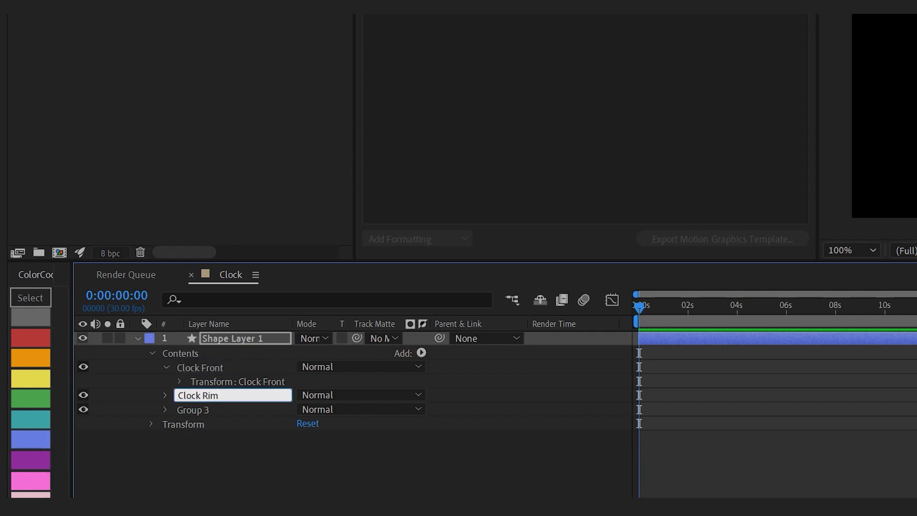
key(Return)
Rename Group 3 as Centre Piece.
click(193, 410)
key(Return)
text(Cloc)
key(BackSpace)
key(BackSpace)
key(BackSpace)
key(BackSpace)
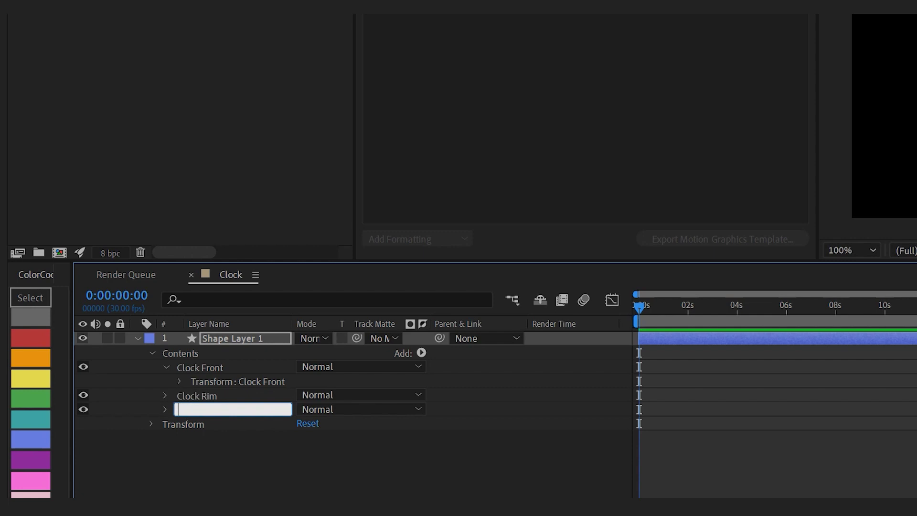
text(Center)
key(BackSpace)
key(BackSpace)
text(re Piece)
key(Return)
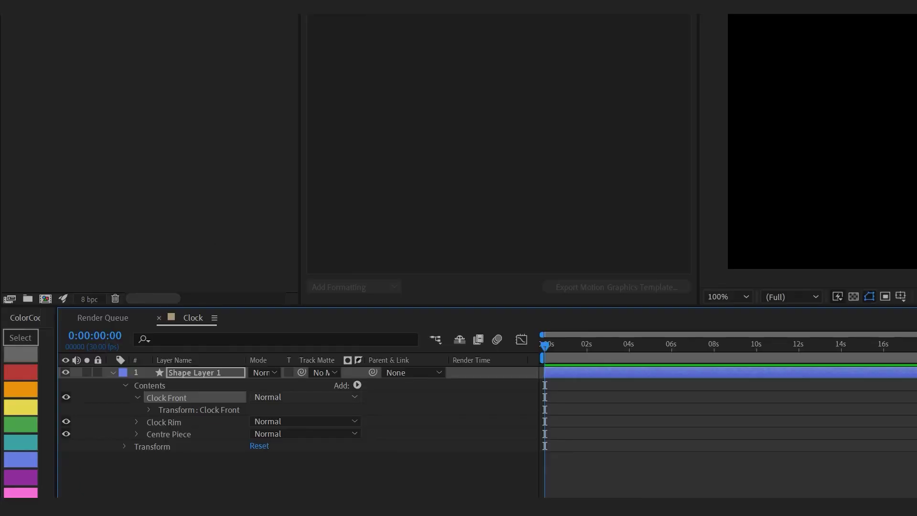
Hide the Clock Rim and Centre Piece groups and add an ellipse path to the Clock Front group.
drag(65, 421, 66, 434)
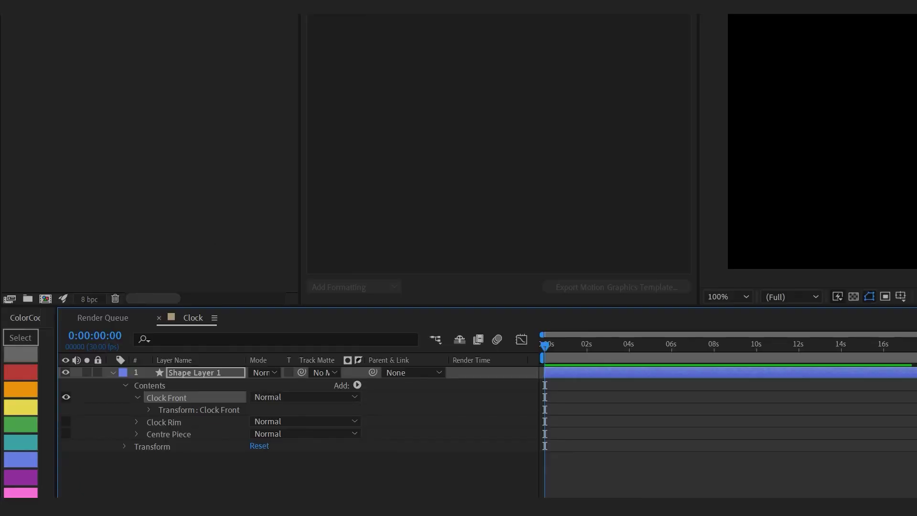
click(357, 385)
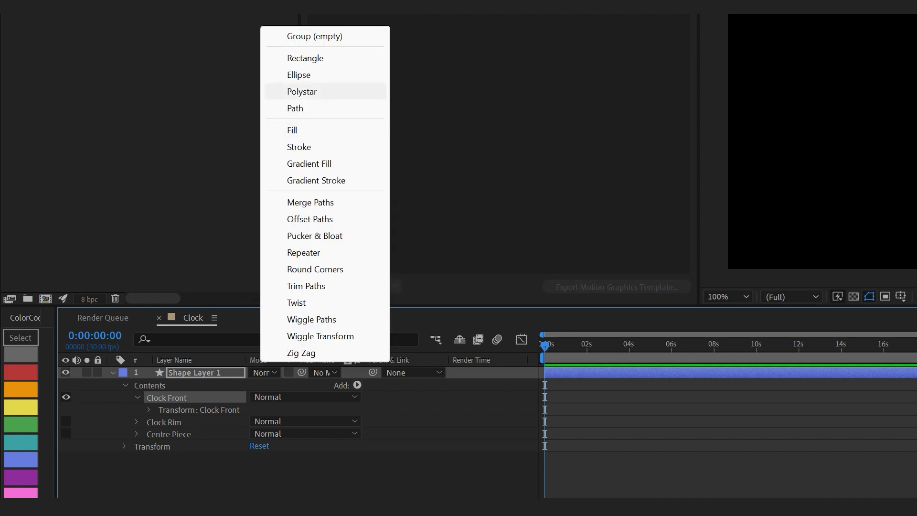
click(298, 74)
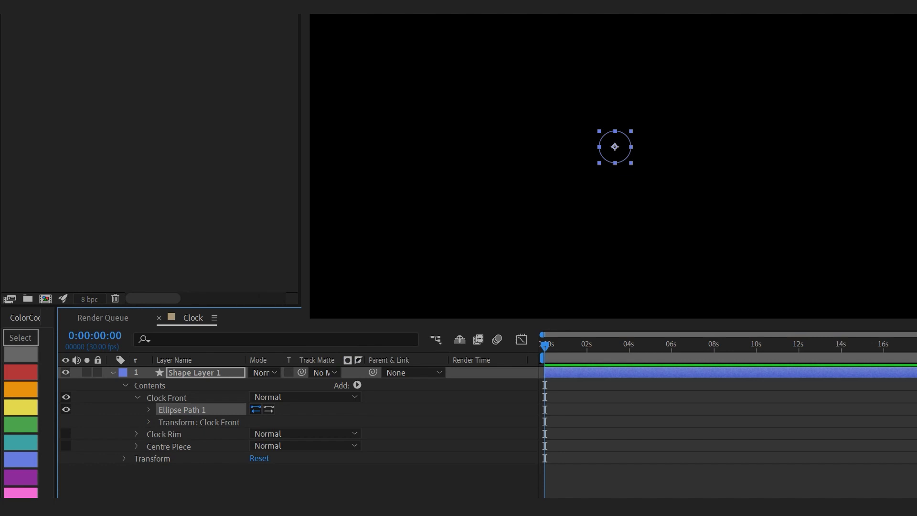
Set the size of the Clock Front ellipse path to 600 by 600.
click(149, 409)
drag(271, 420, 510, 420)
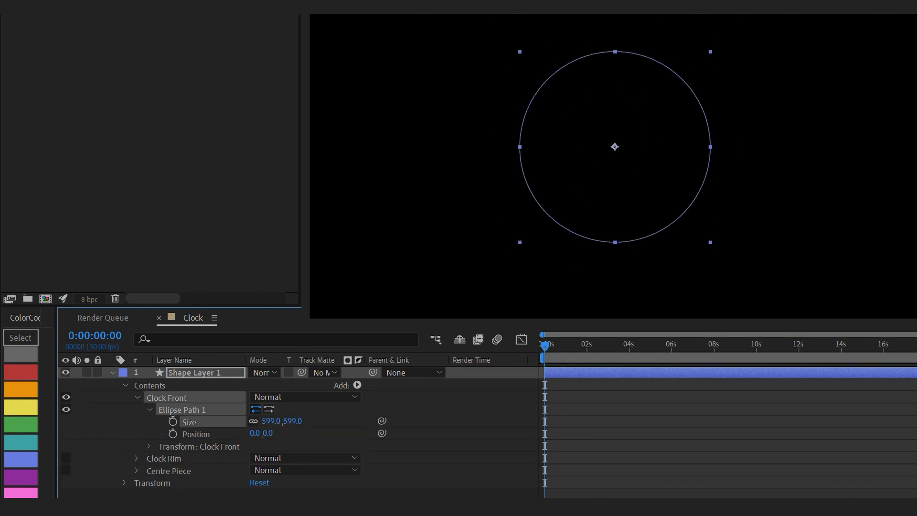
click(271, 421)
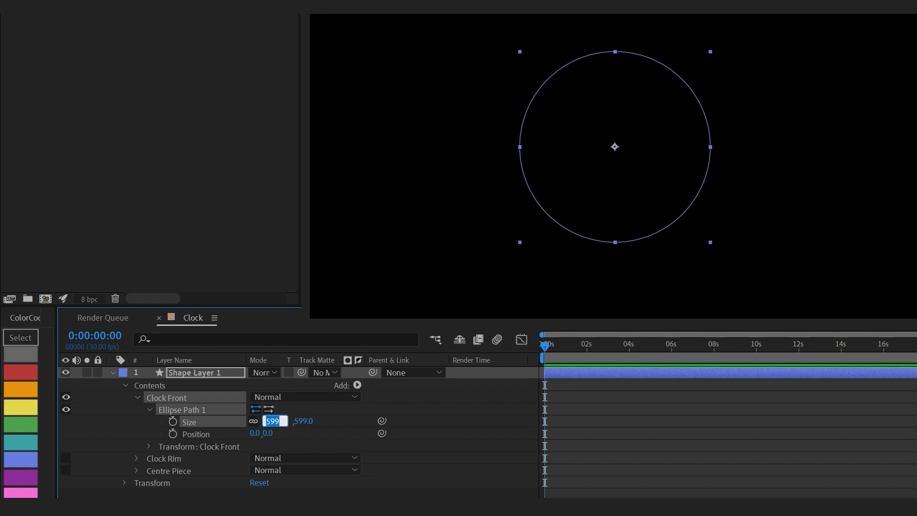
text(600)
key(Return)
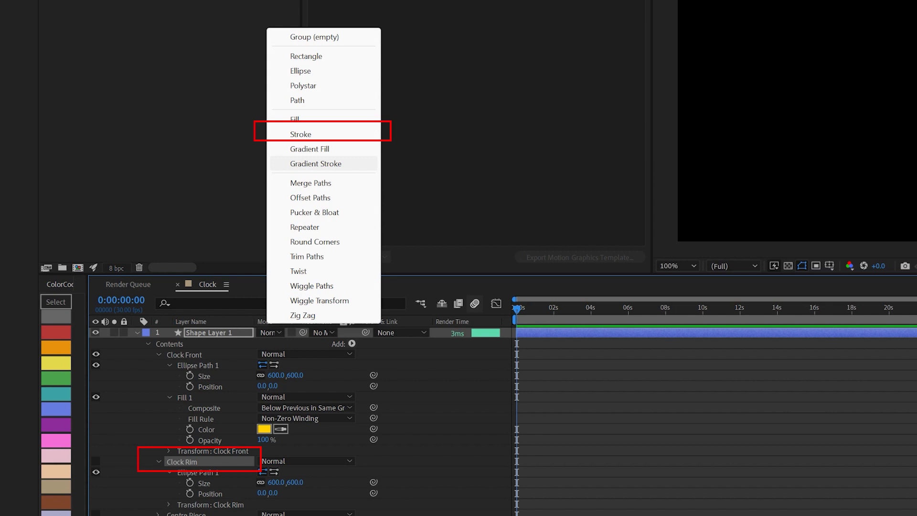
Add a stroke to the Clock Rim group and link its ellipse size to the Clock Front ellipse size.
click(301, 134)
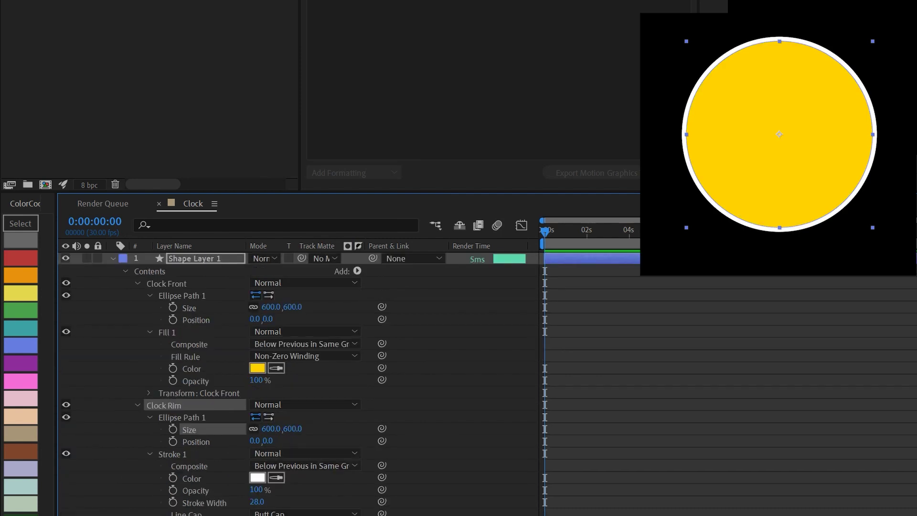
drag(381, 428, 261, 306)
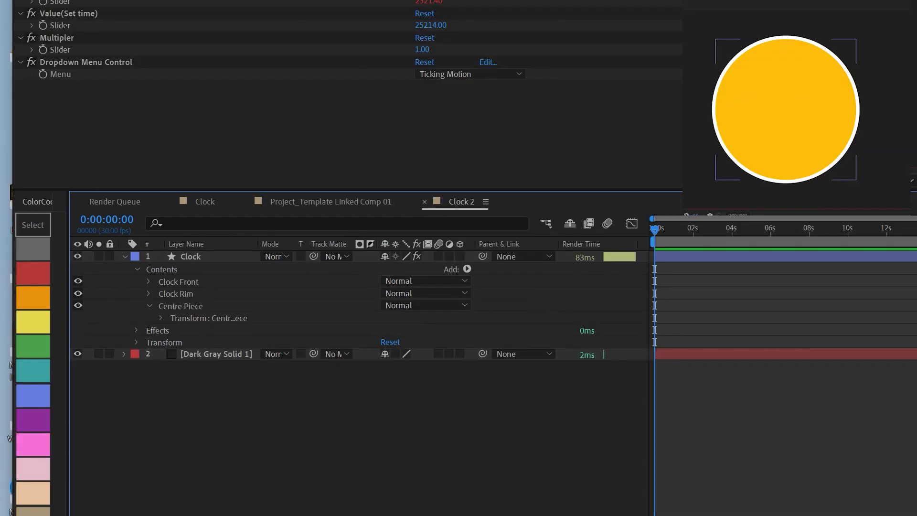
Add an ellipse path, place it inside the Centre Piece group and expand its properties.
click(467, 269)
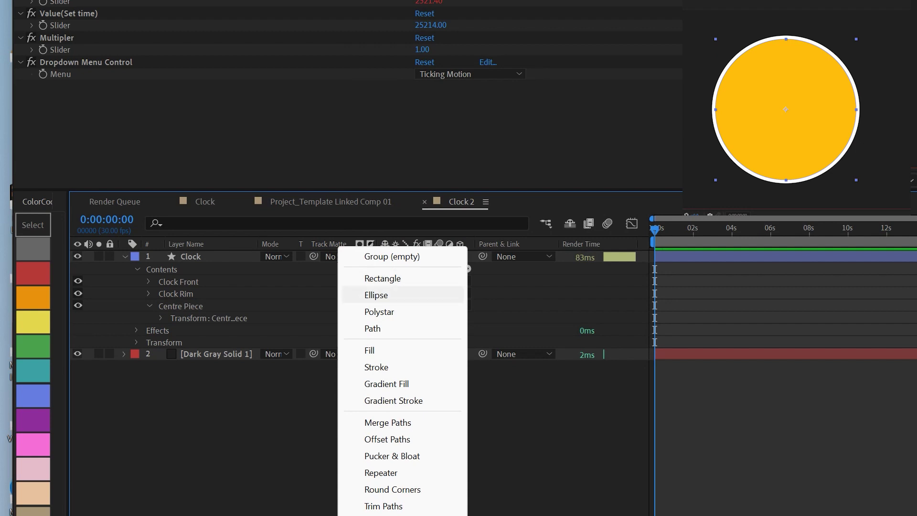
click(375, 295)
drag(182, 331, 180, 306)
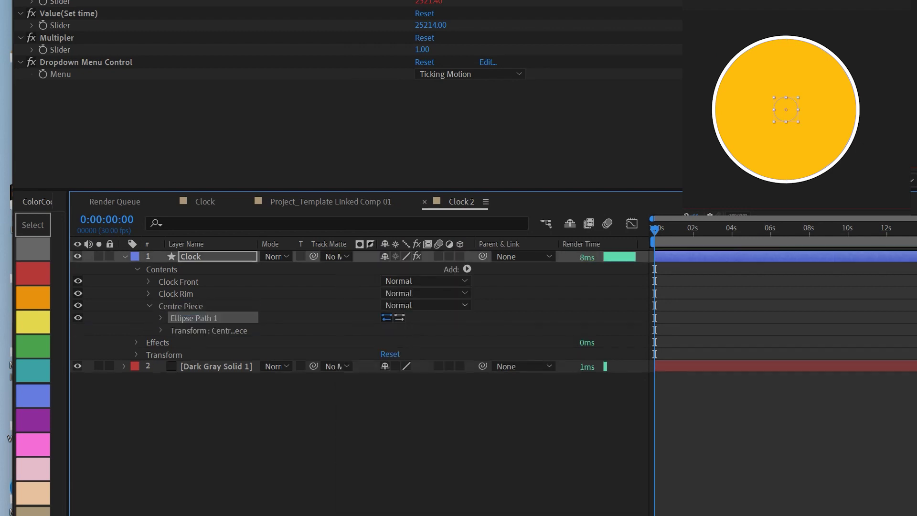
click(162, 318)
Add a dark blue fill to the Centre Piece group and move the group above Clock Front.
click(467, 269)
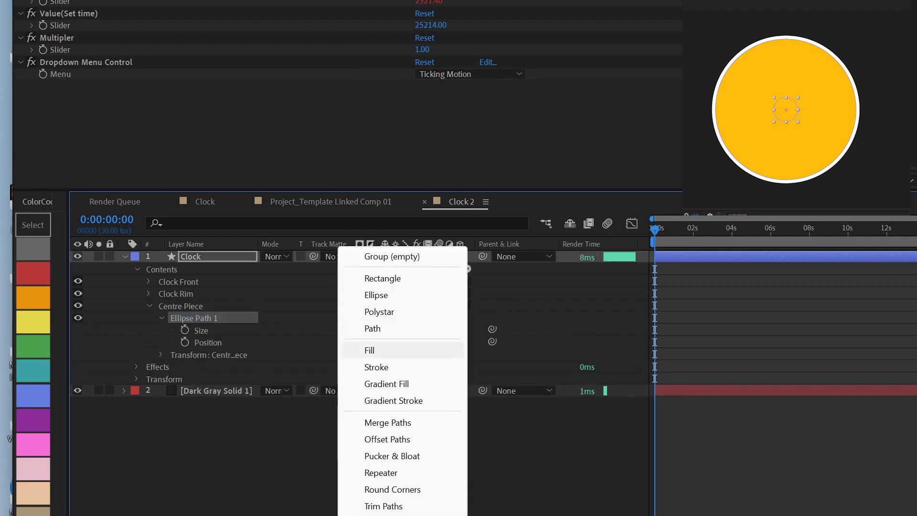
click(370, 351)
click(161, 355)
click(388, 391)
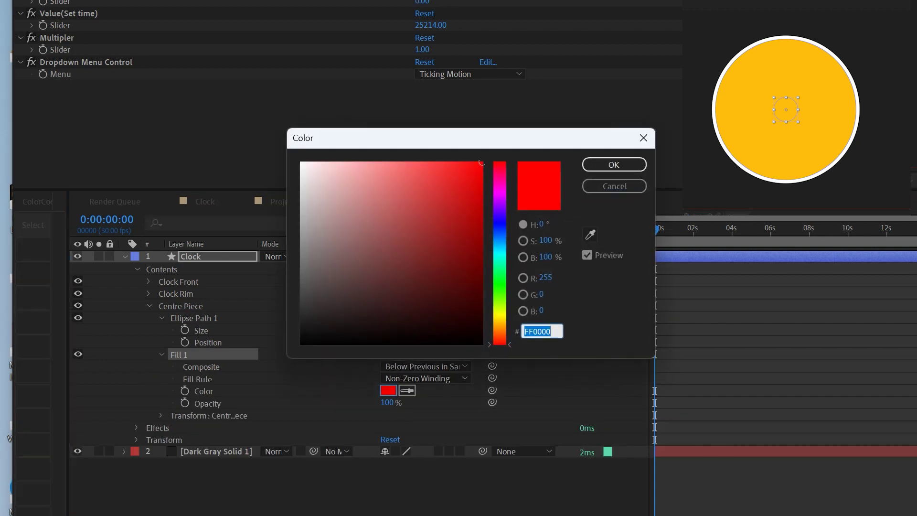
key(ctrl+v)
key(Return)
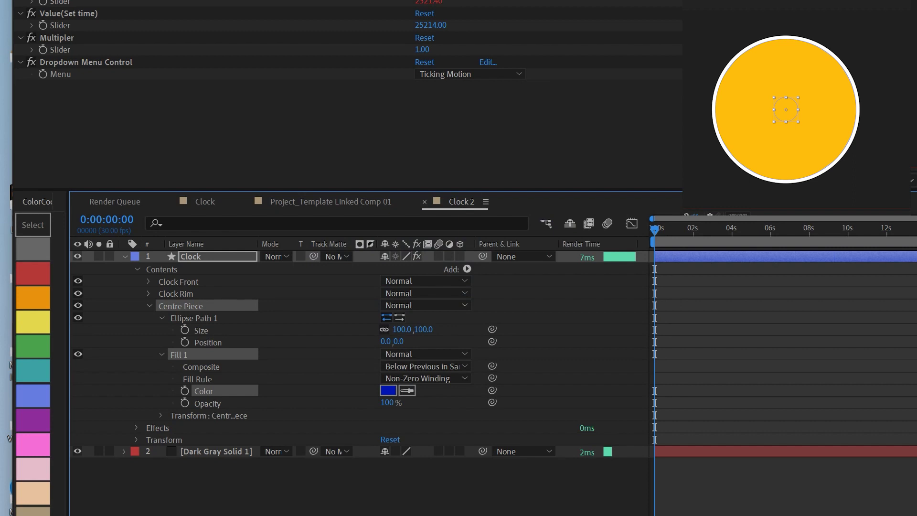
drag(180, 306, 181, 276)
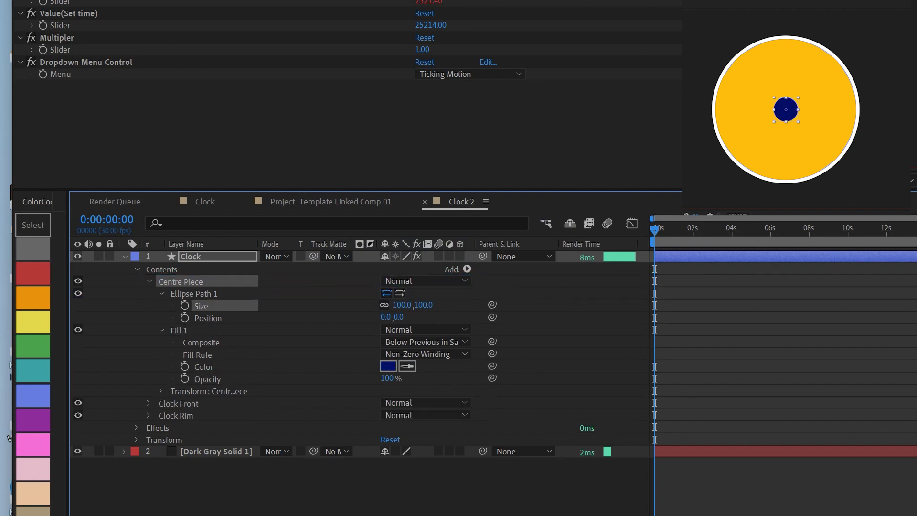
Link the Centre Piece ellipse's size to the size of the Clock Front ellipse.
click(148, 403)
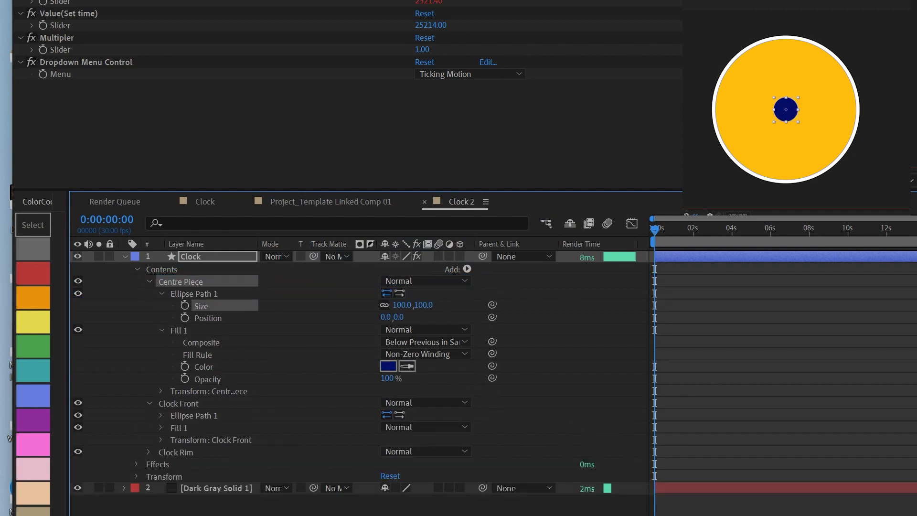
click(161, 416)
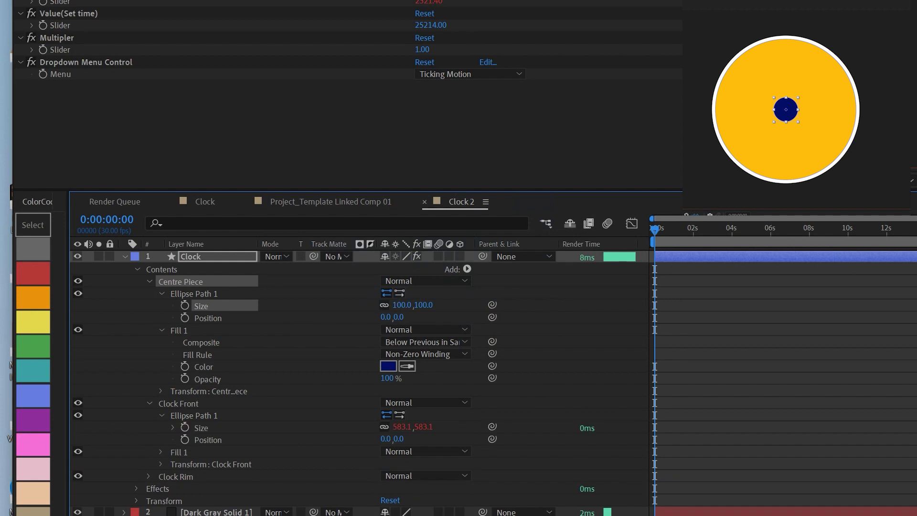
drag(492, 305, 216, 426)
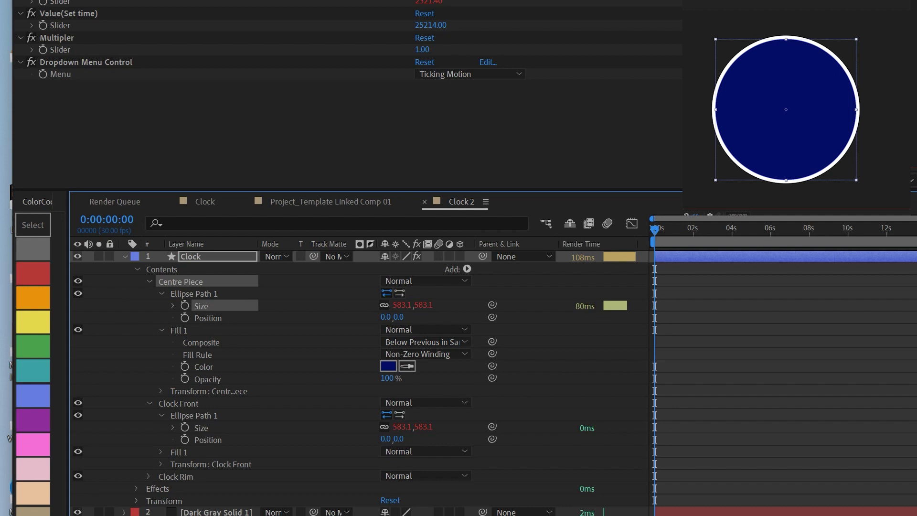
click(764, 356)
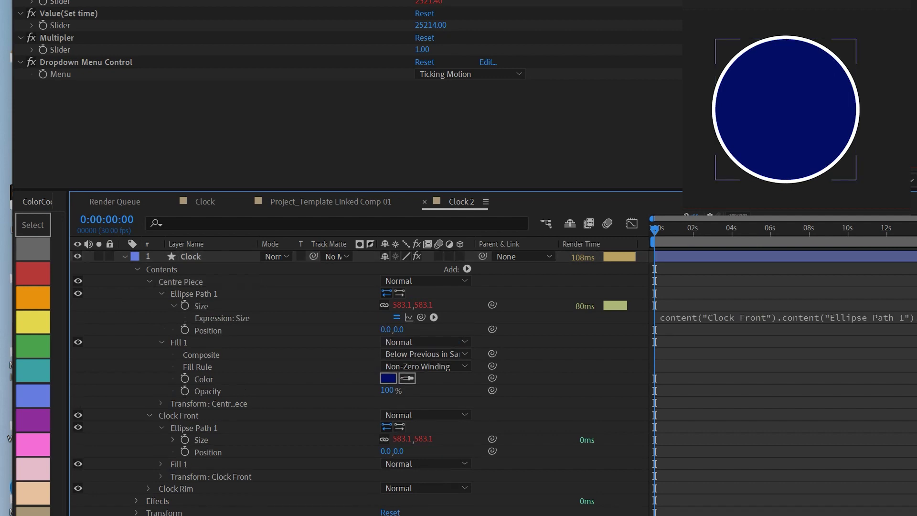
Append *0.1 to the Centre Piece ellipse's size expression, and reopen the expression for editing.
click(786, 317)
click(879, 317)
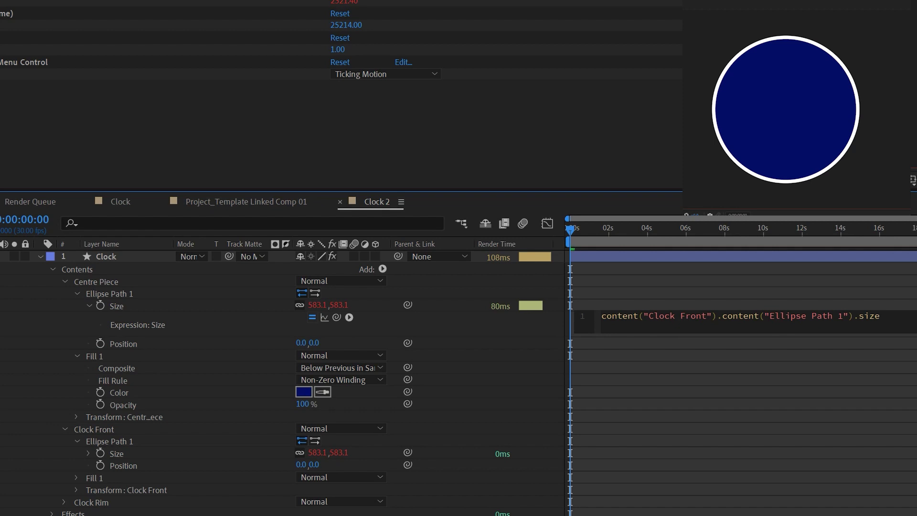
text(*0.1)
key(KP_Enter)
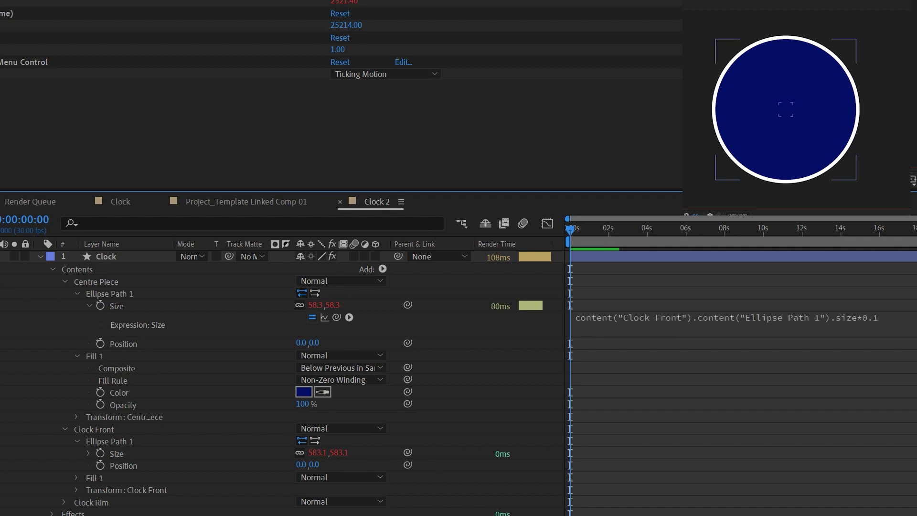
click(895, 317)
click(895, 316)
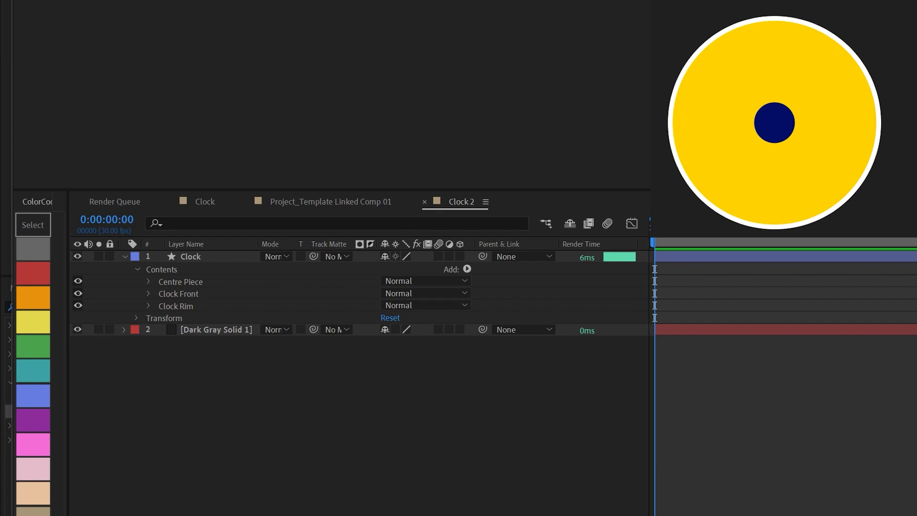
Add another empty group to the Clock layer and move it above Centre Piece.
click(467, 269)
click(406, 255)
drag(172, 318, 220, 278)
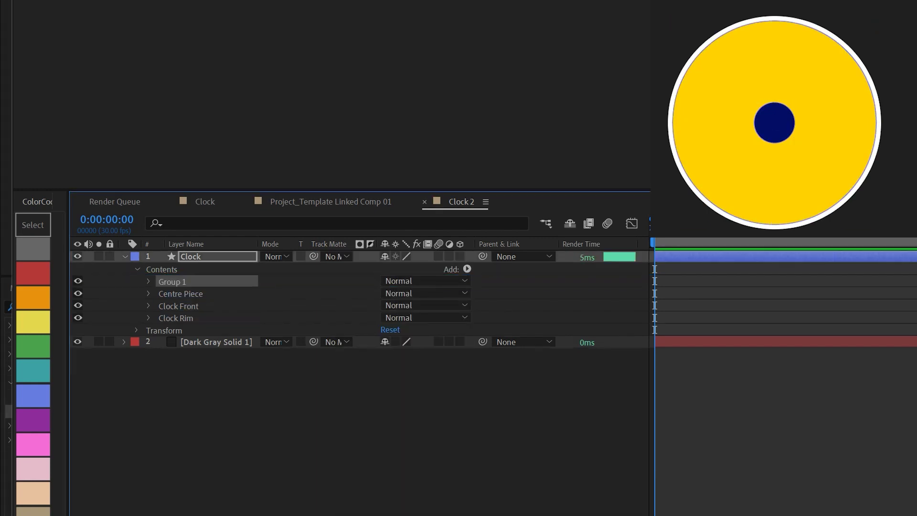
Rename the new empty group Hour Hand and add a rectangle path inside it.
key(Return)
text(Hour Hand)
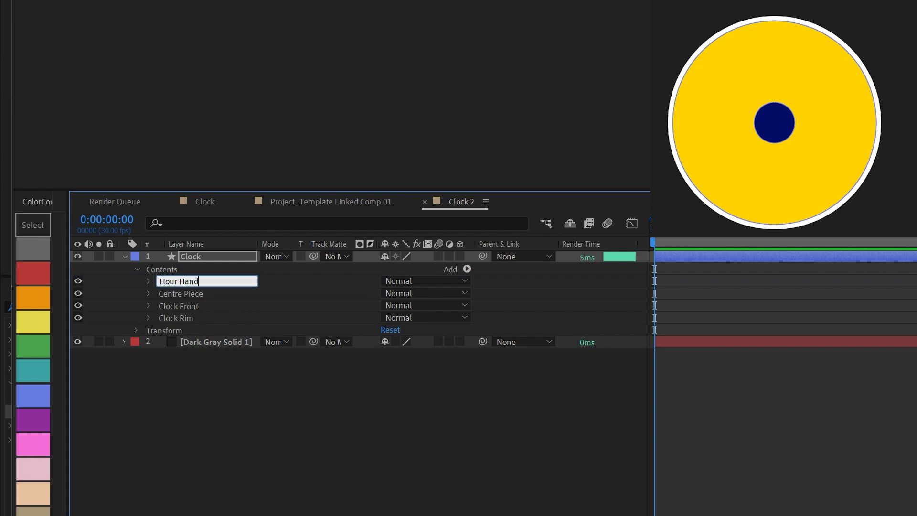
key(Return)
click(148, 281)
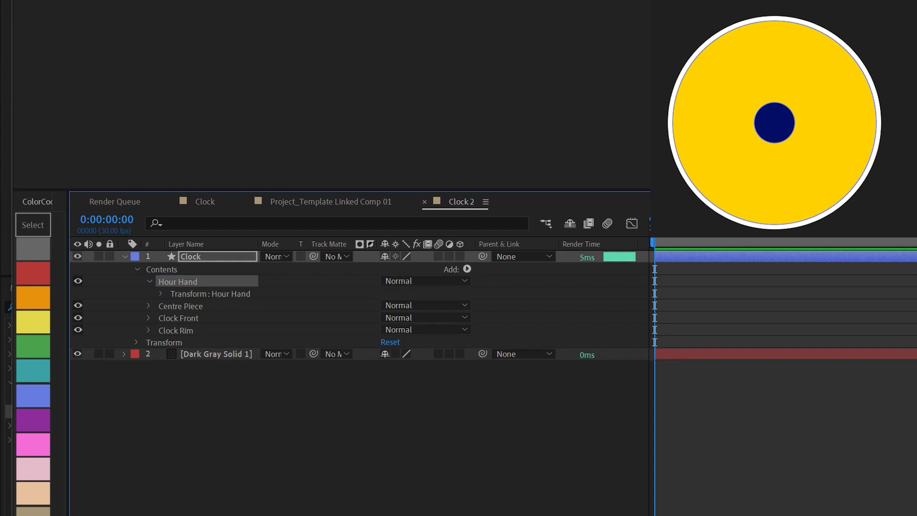
click(467, 269)
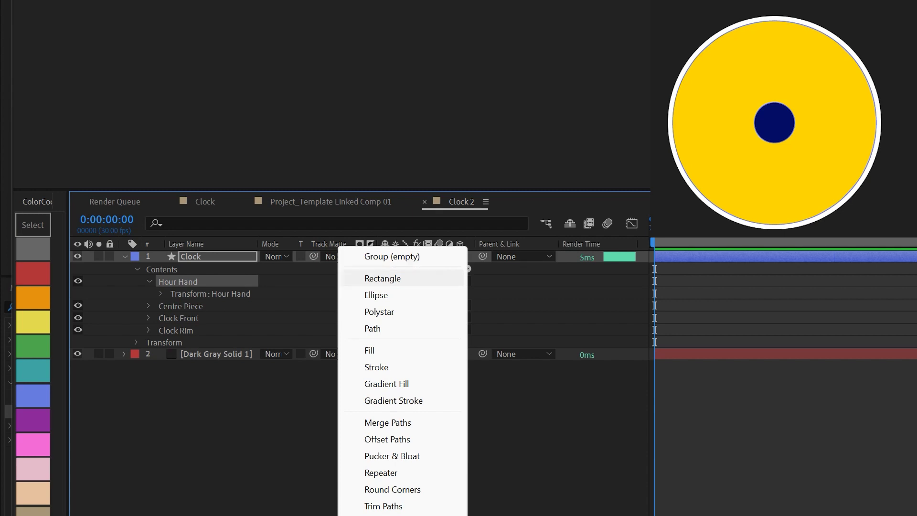
click(383, 278)
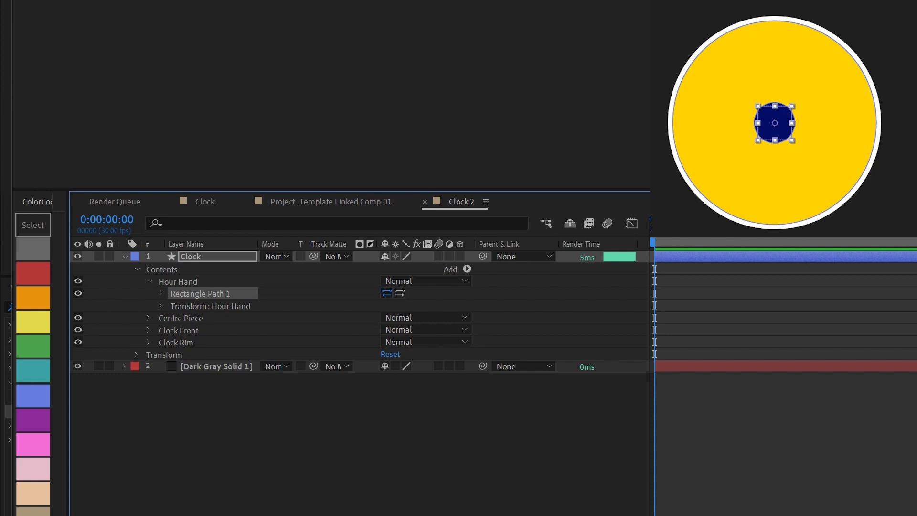
Unlink the Hour Hand rectangle's size proportions and set its size to 35 by 232.
click(161, 293)
click(384, 304)
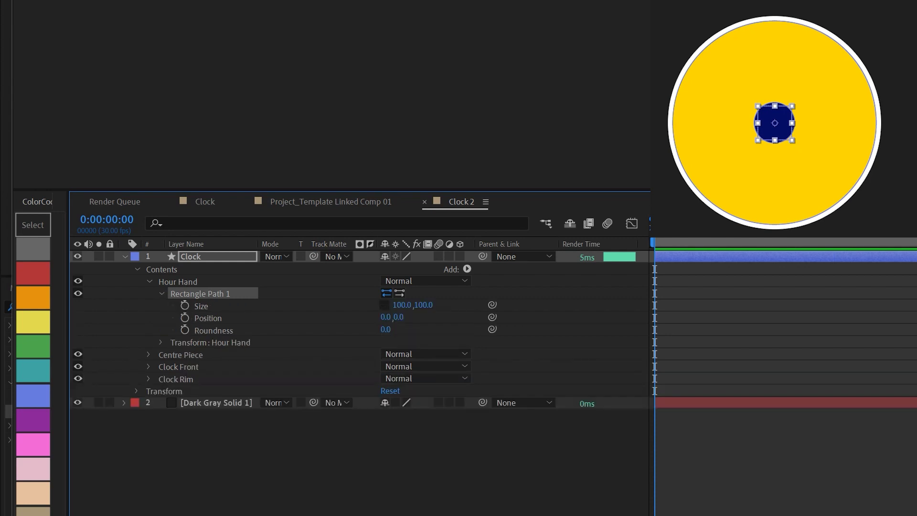
drag(400, 305, 376, 305)
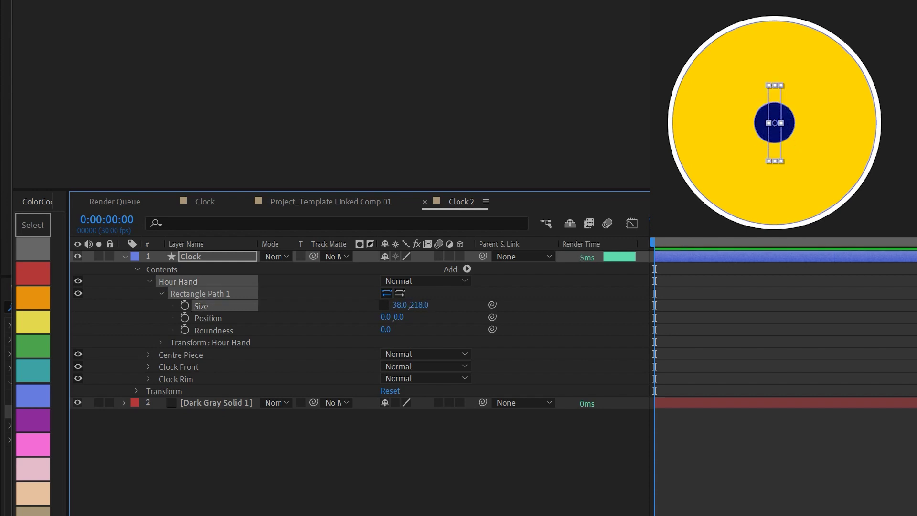
mouse_move(419, 304)
mouse_down()
mouse_move(410, 305)
mouse_move(423, 304)
mouse_up()
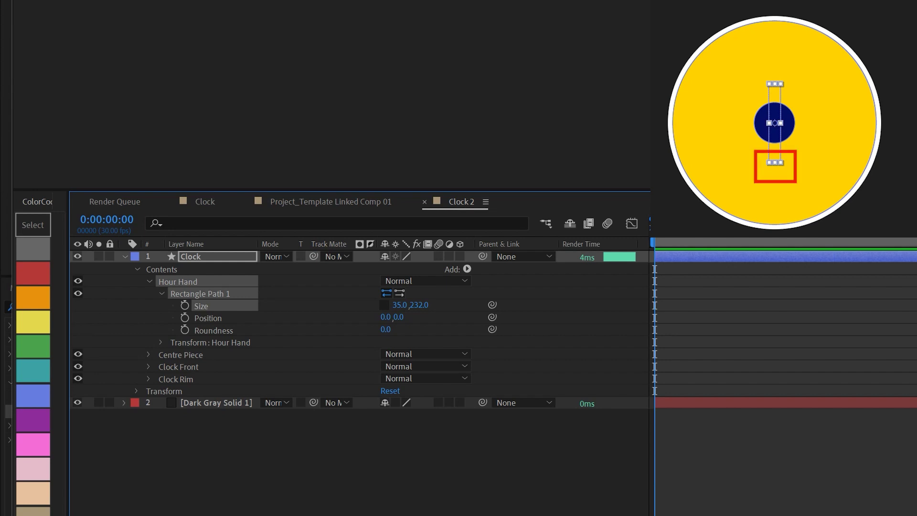
Try shifting the Hour Hand group's vertical anchor point to 123, and undo the change.
click(161, 342)
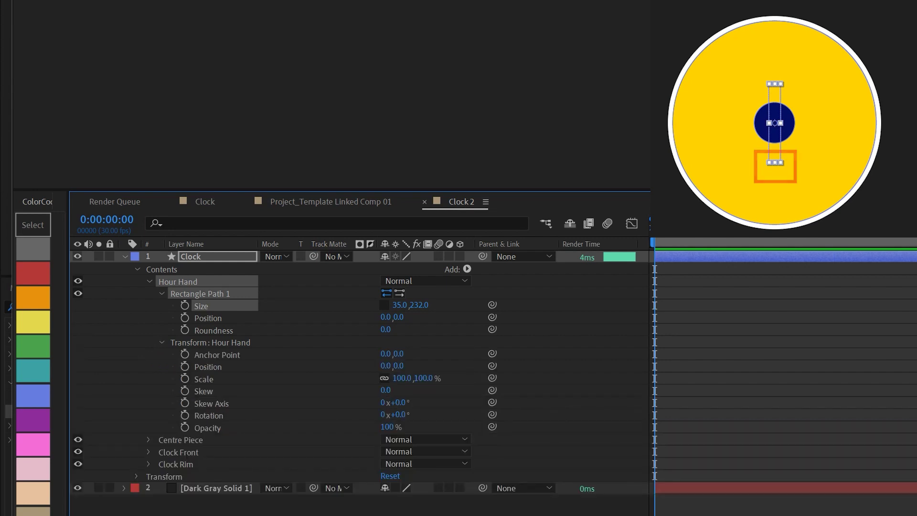
drag(399, 354, 450, 353)
key(ctrl+z)
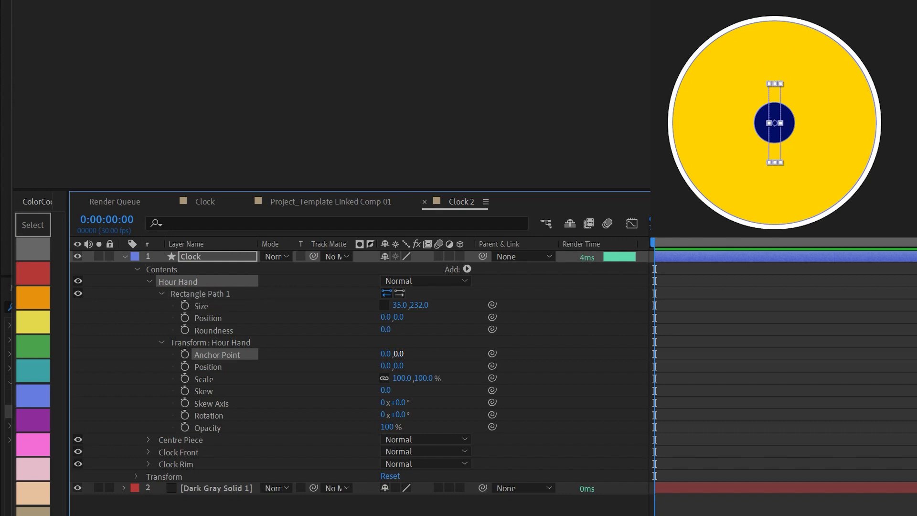
drag(398, 354, 402, 353)
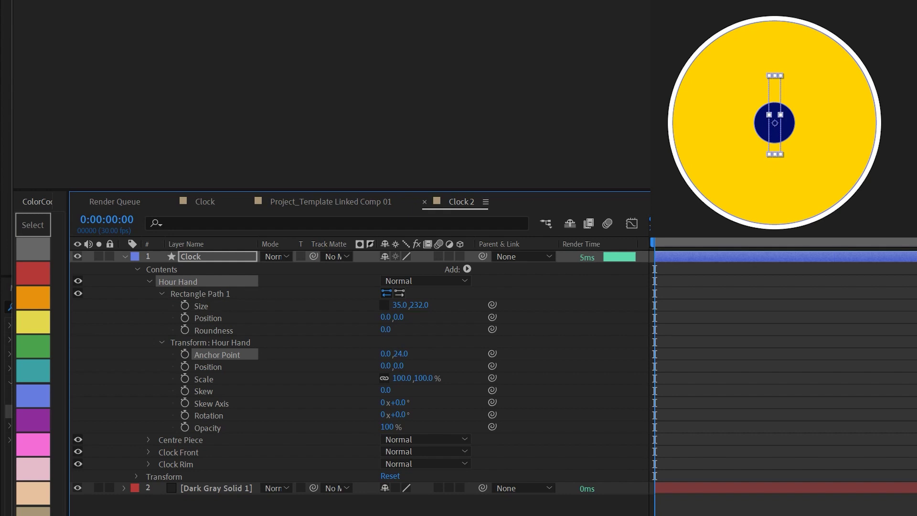
drag(401, 354, 447, 353)
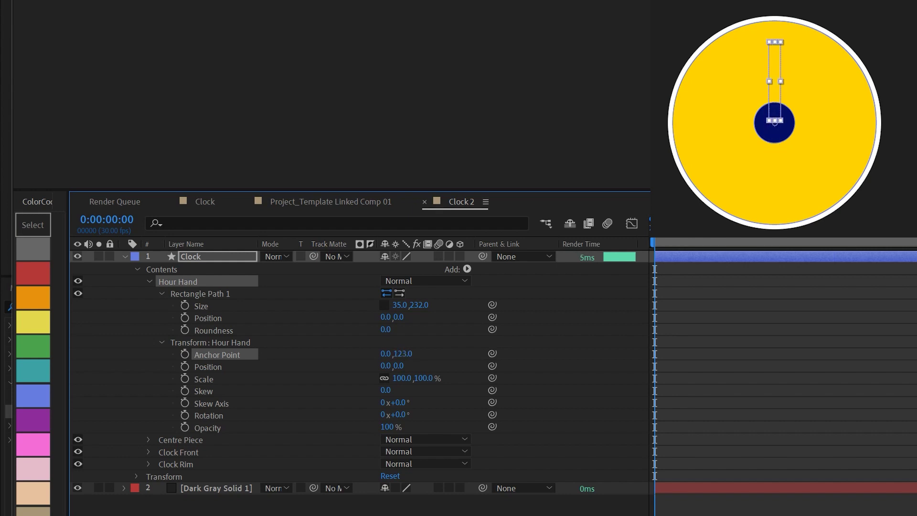
key(ctrl+z)
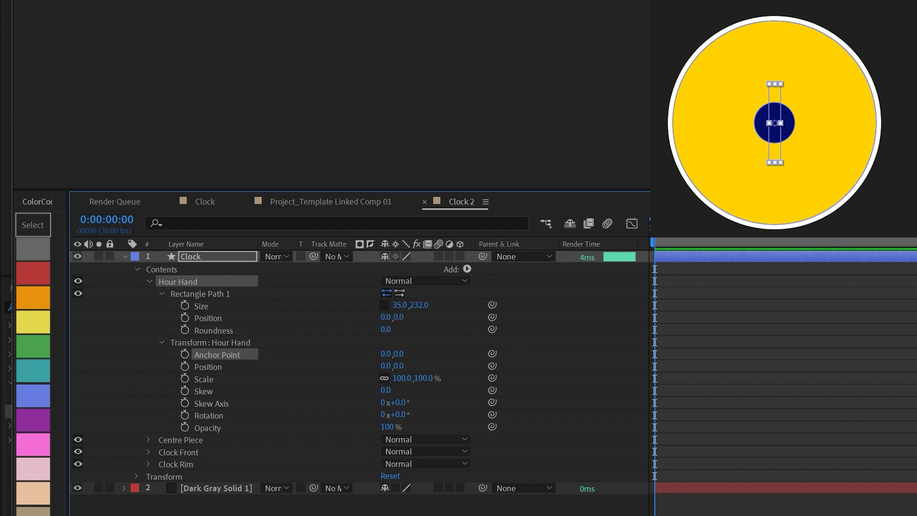
Give the Hour Hand group's anchor point the expression [0,content("Hour Hand").content("Rectangle Path 1").size[1]/2].
click(492, 353)
drag(492, 353, 220, 354)
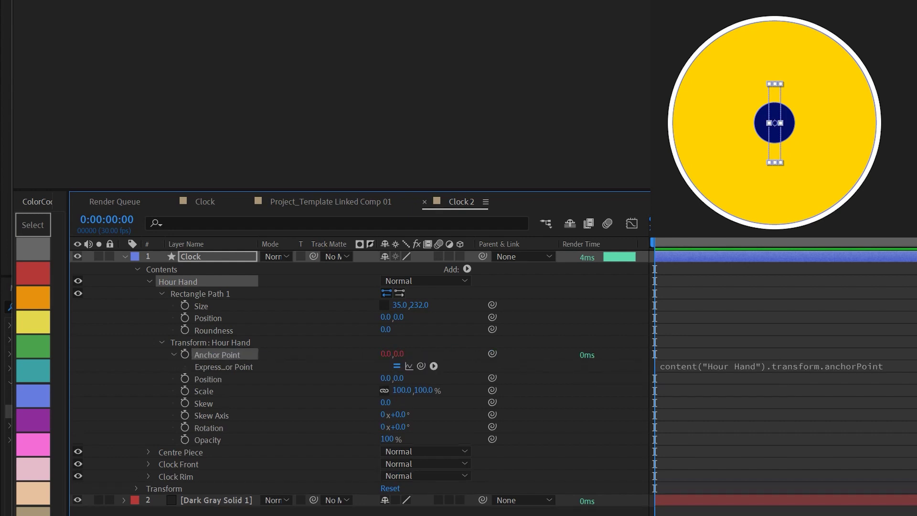
click(770, 366)
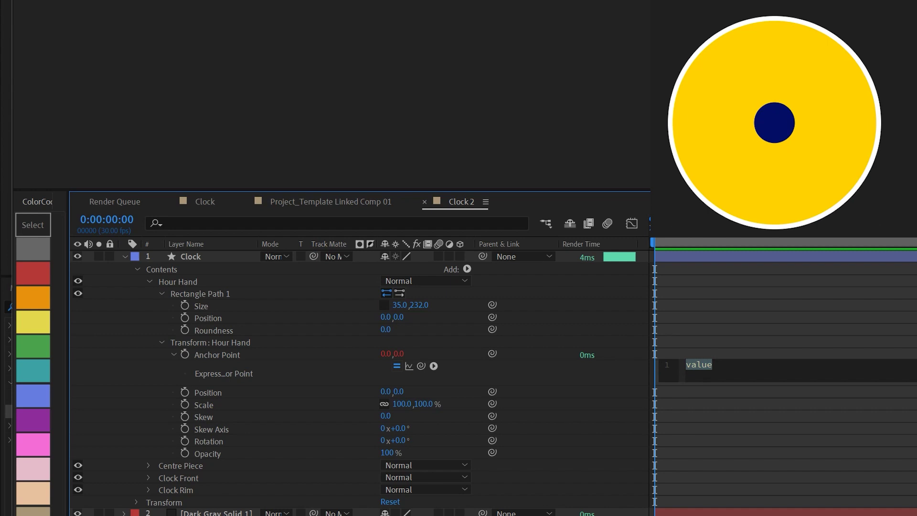
key(BackSpace)
text([0,)
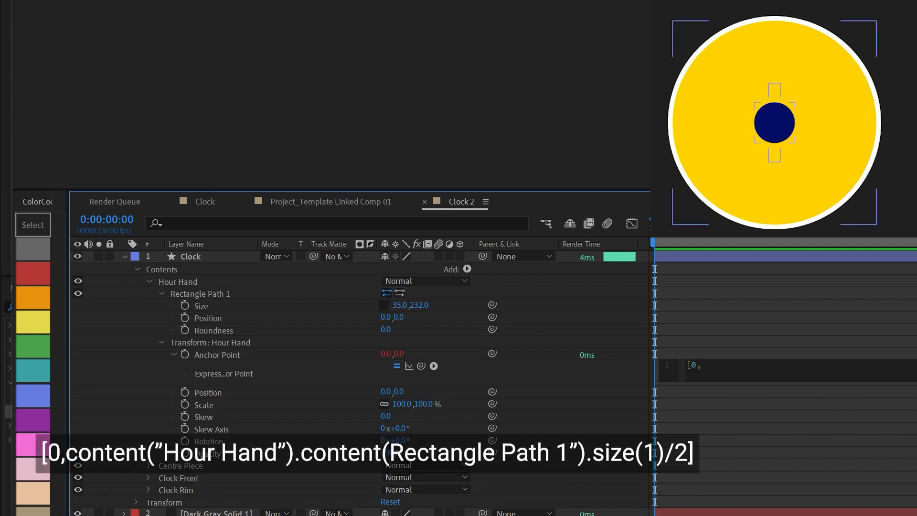
drag(420, 366, 424, 308)
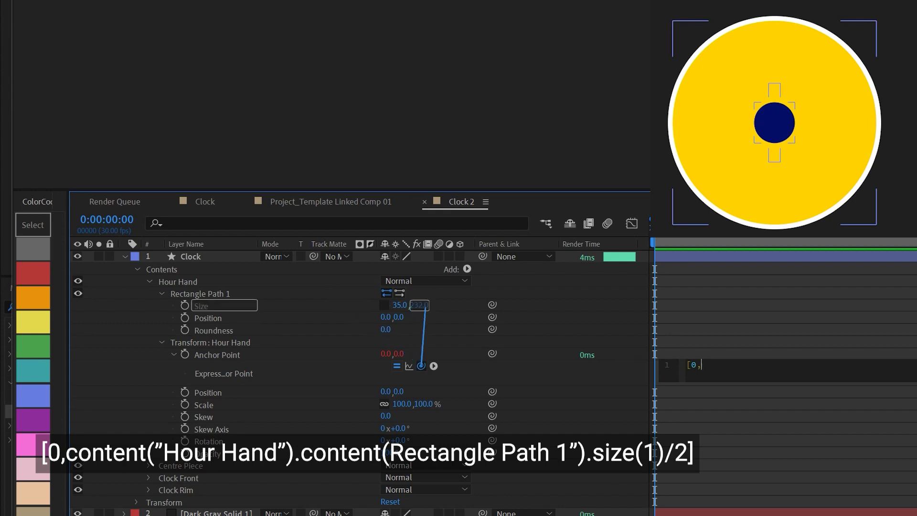
drag(423, 308, 424, 307)
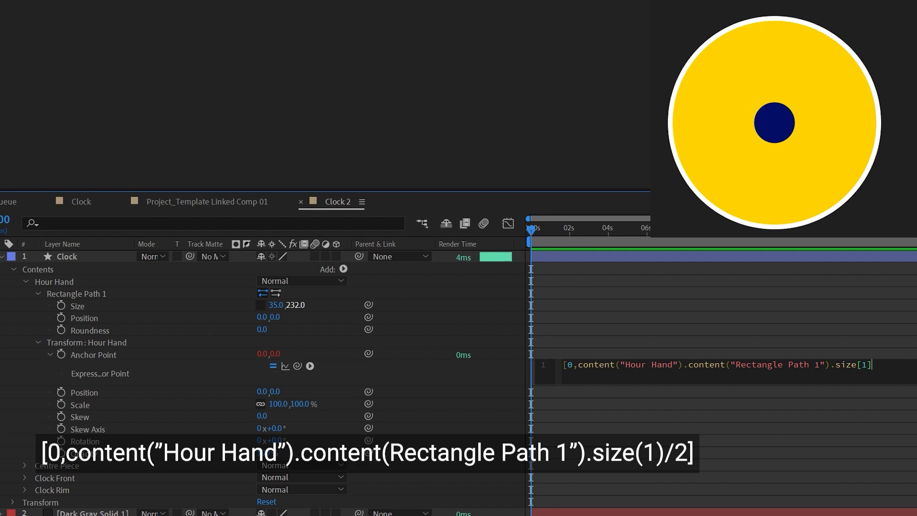
text(/2])
key(KP_Enter)
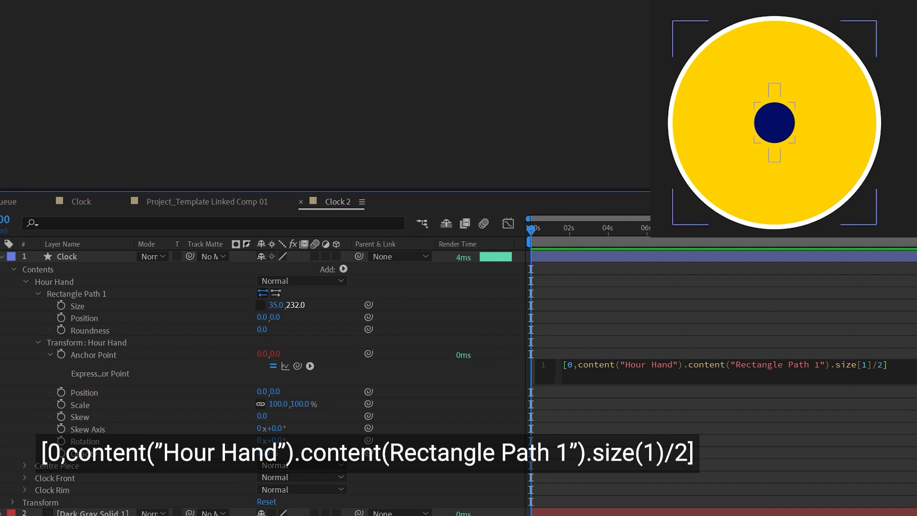
Add a fill to the Hour Hand group and set its colour to B9B9B9.
click(76, 294)
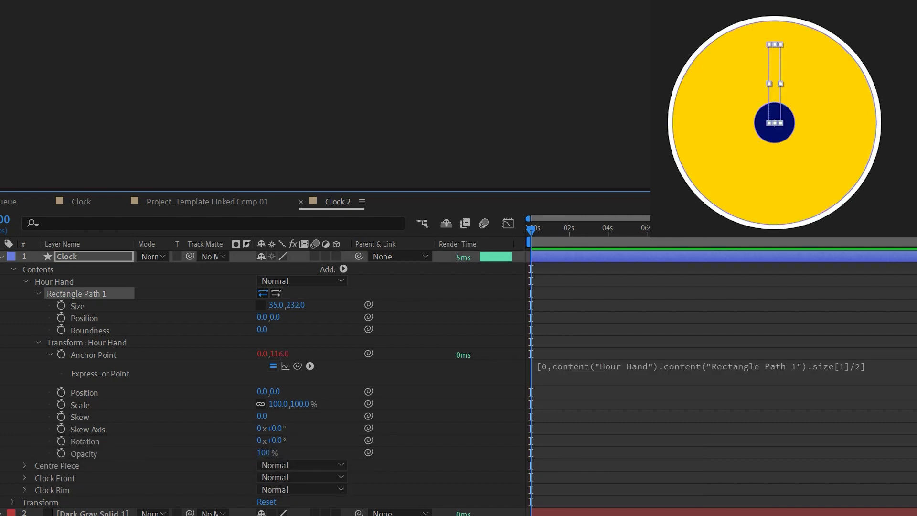
click(344, 269)
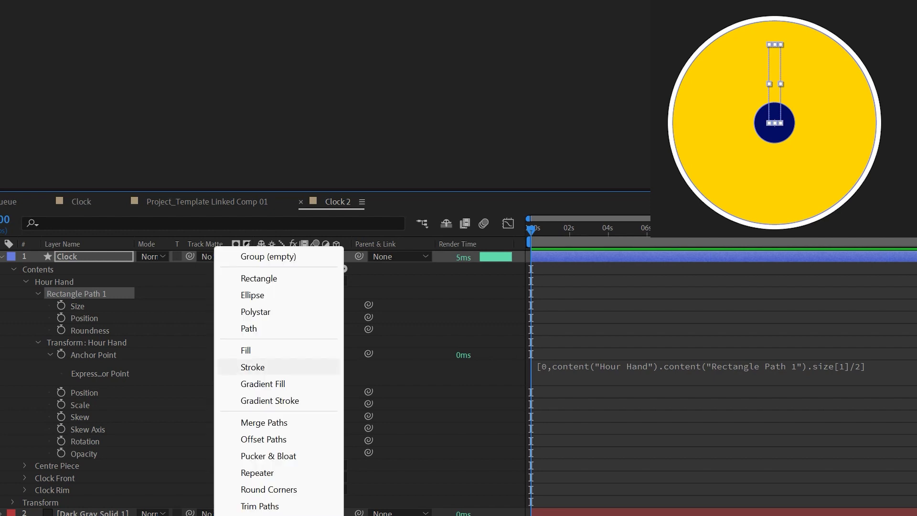
click(267, 348)
click(37, 342)
click(265, 378)
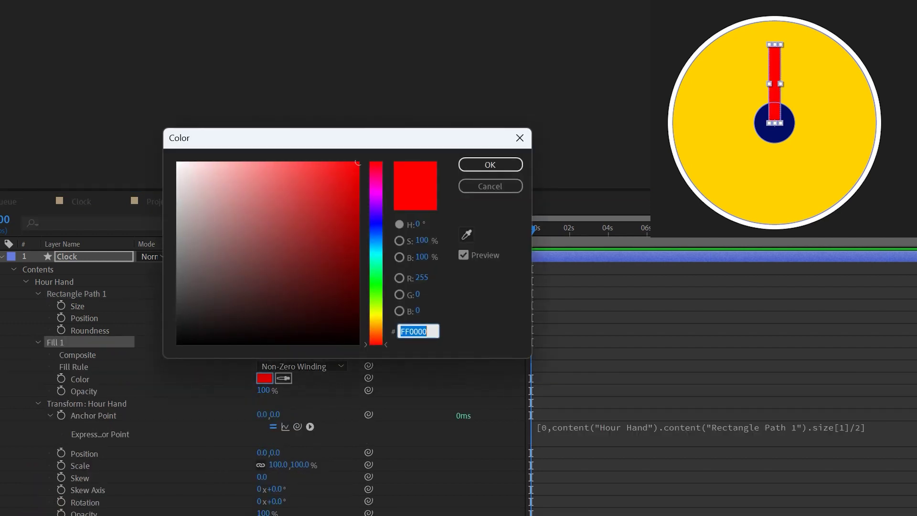
text(B9B9B9)
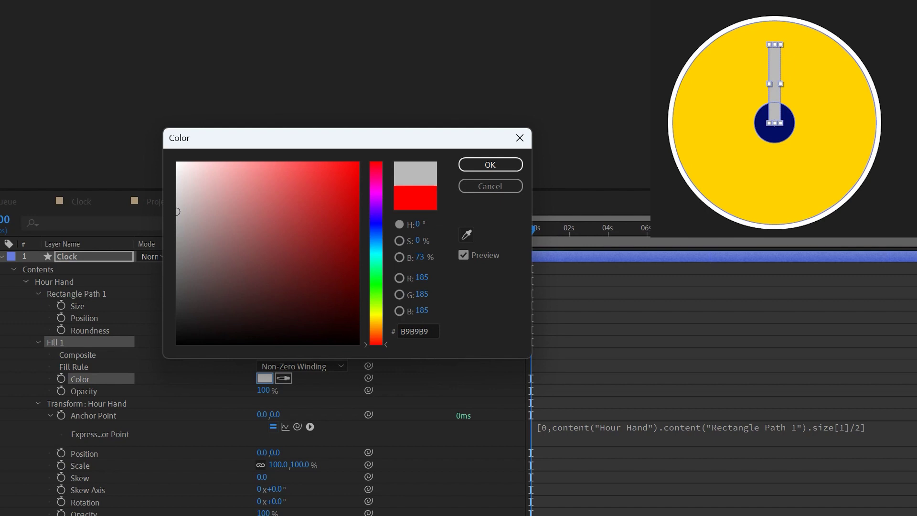
key(Tab)
key(Return)
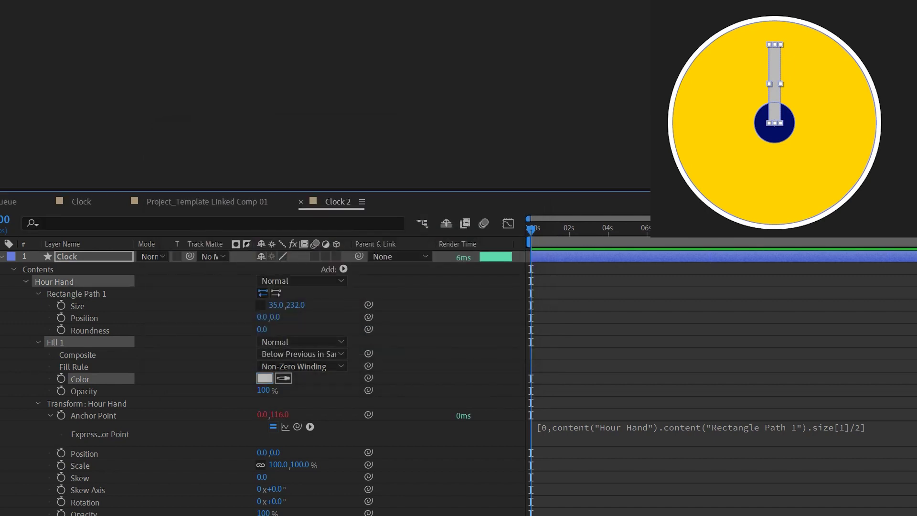
Move the Centre Piece group above Hour Hand and reduce the hand's rectangle to about 24 by 184.
drag(53, 515, 54, 275)
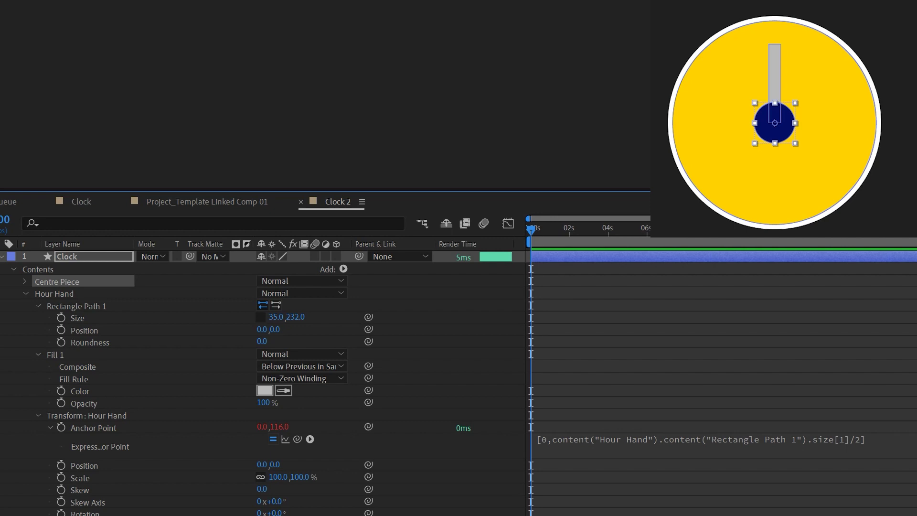
drag(276, 317, 273, 317)
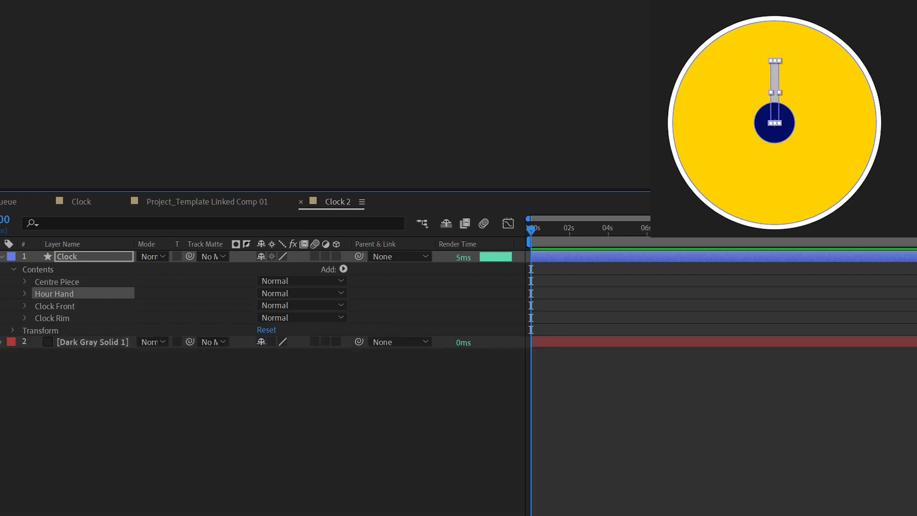
Duplicate the Hour Hand group twice and rename the first copy Minute Hand.
key(ctrl+d)
key(ctrl+d)
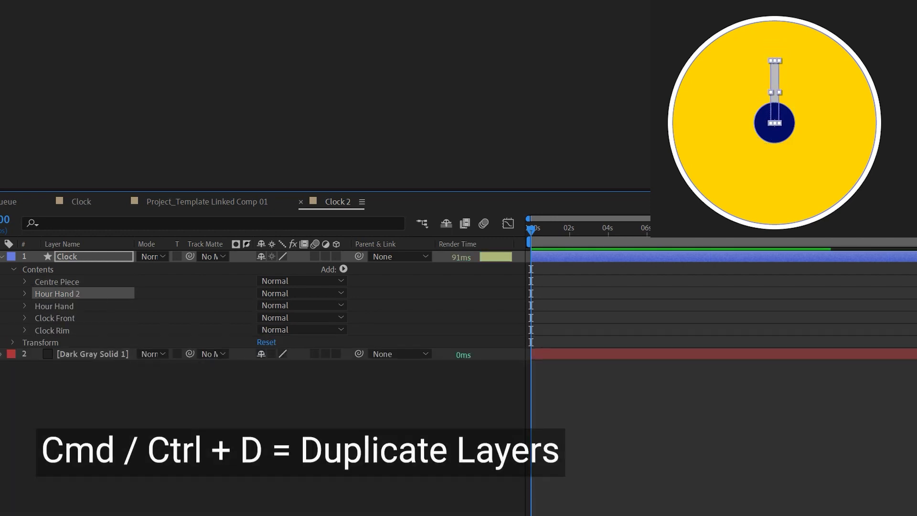
click(58, 306)
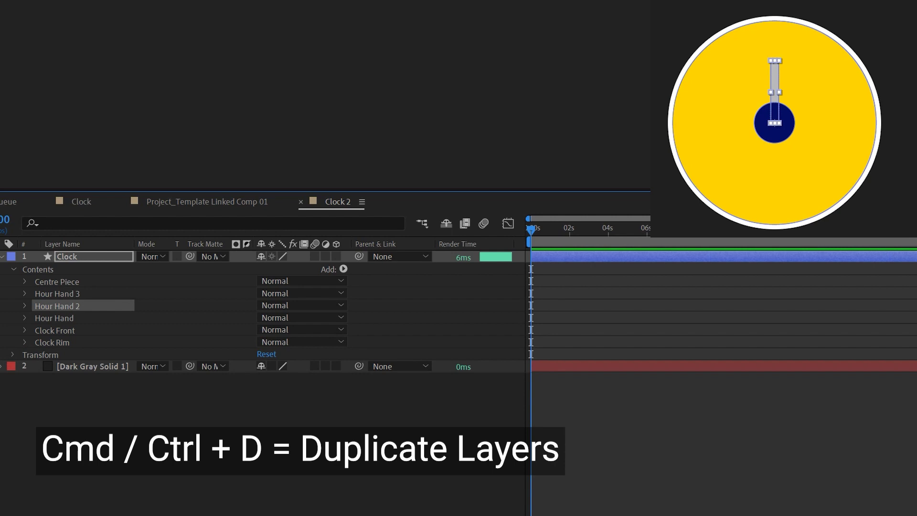
key(Return)
text(Minute Hand)
key(Return)
Rename the second copy Second Hand and reorder the groups below Centre Piece as Hour Hand, Minute Hand, Second Hand.
click(57, 293)
key(Return)
text(Second Hand)
key(Return)
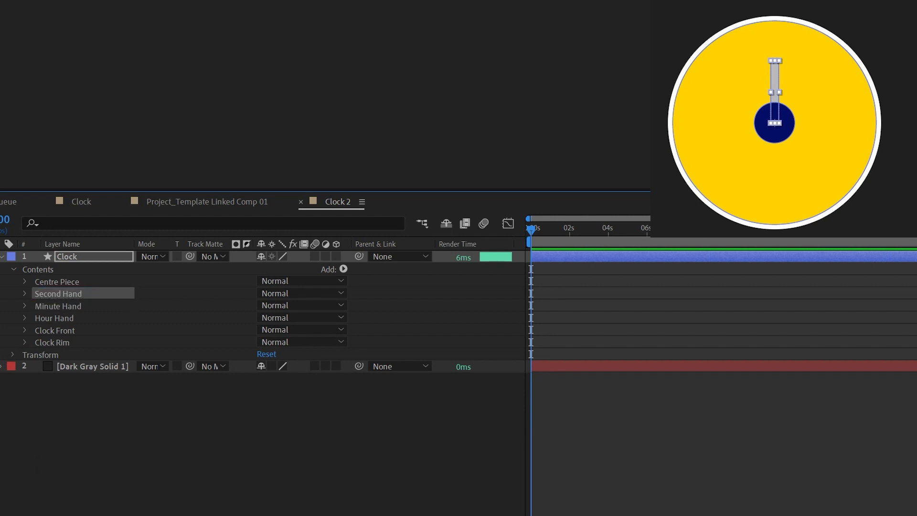
click(57, 306)
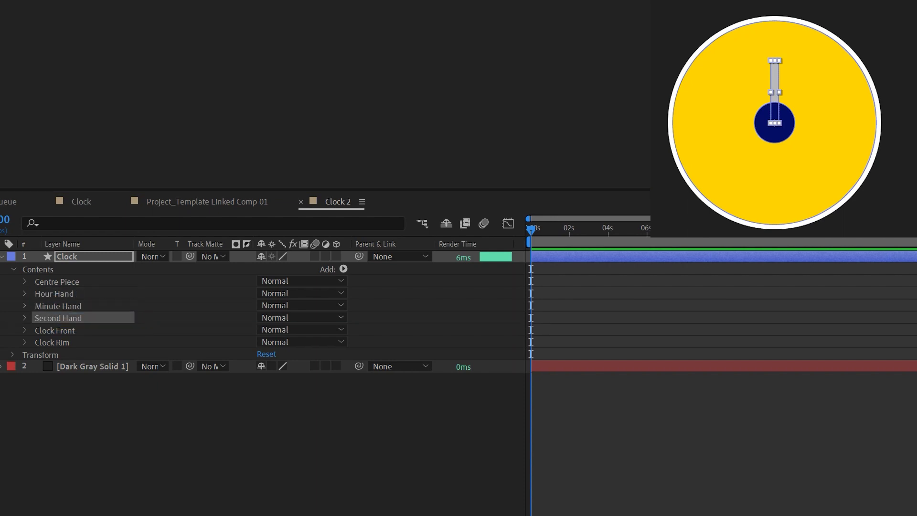
Show the Minute Hand's anchor point expression and lengthen its rectangle to 281.
click(24, 306)
click(38, 318)
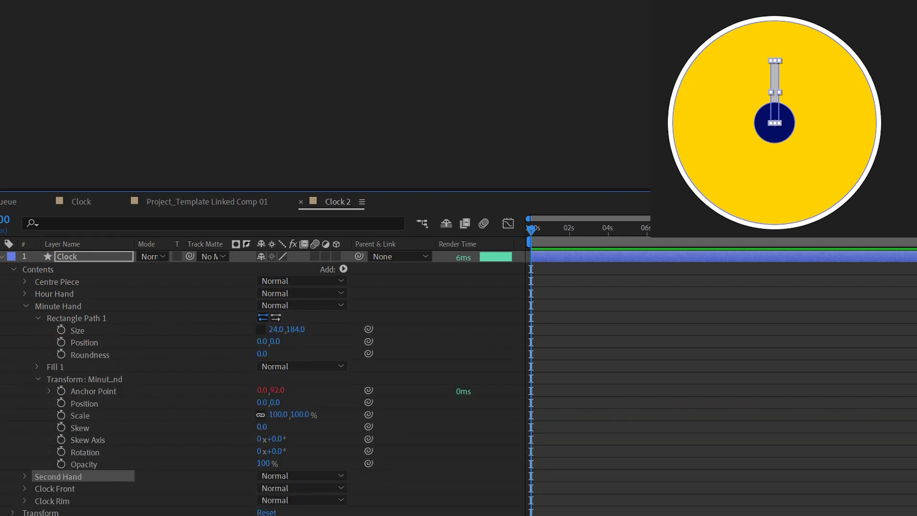
click(49, 391)
click(678, 403)
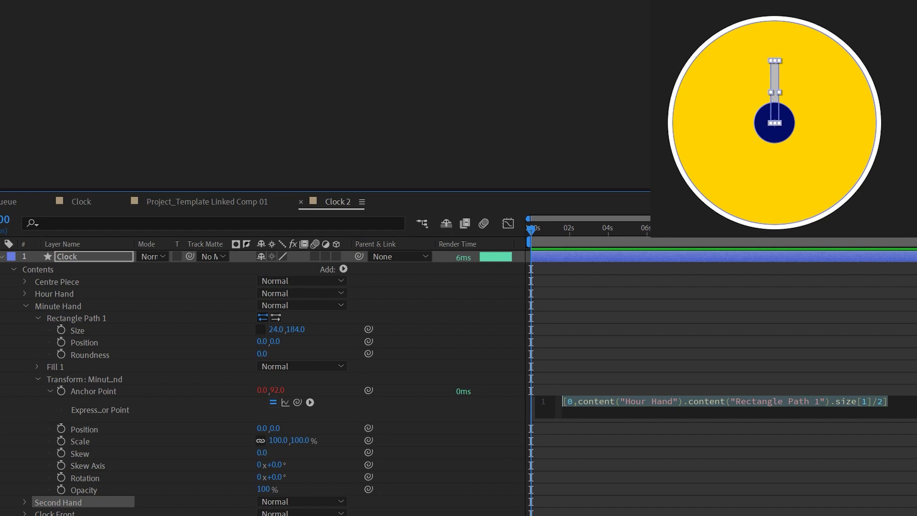
drag(295, 330, 341, 330)
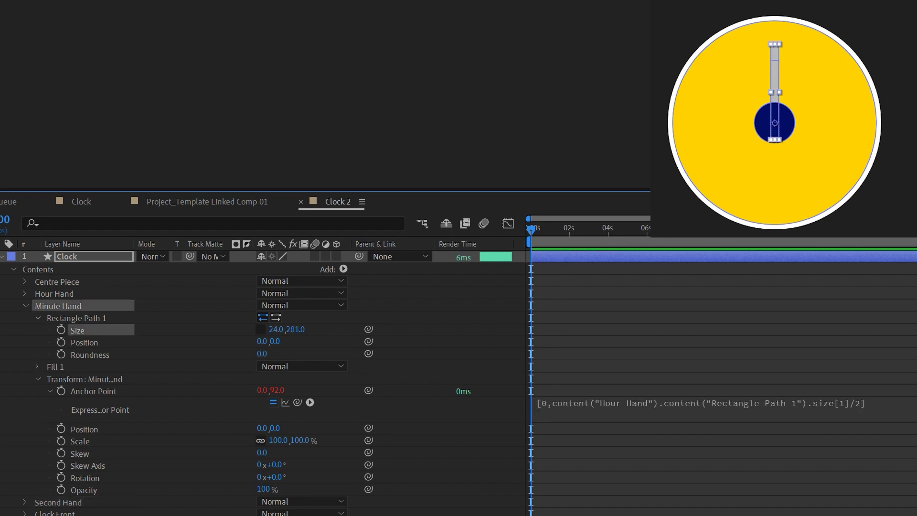
Relink the Minute Hand's anchor point expression to its own rectangle's vertical size, and set its fill colour to 068400.
click(635, 403)
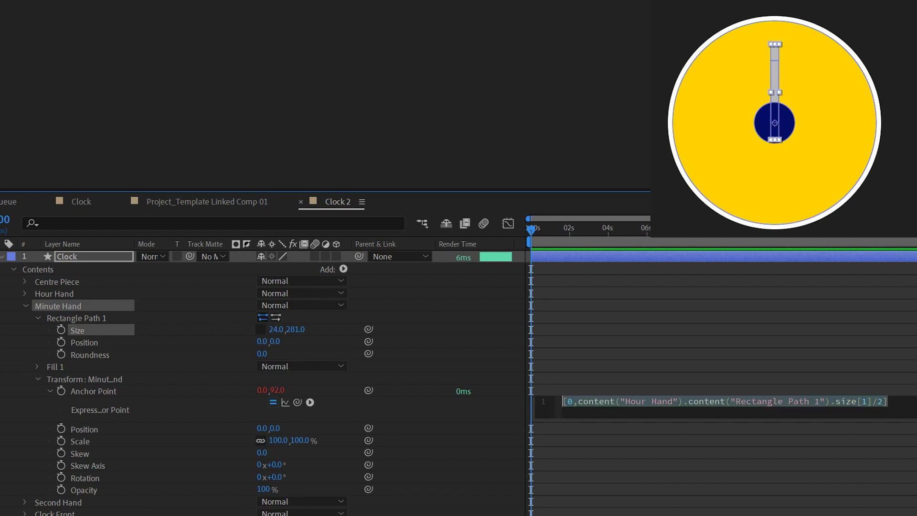
click(635, 402)
drag(577, 401, 870, 401)
drag(297, 401, 295, 329)
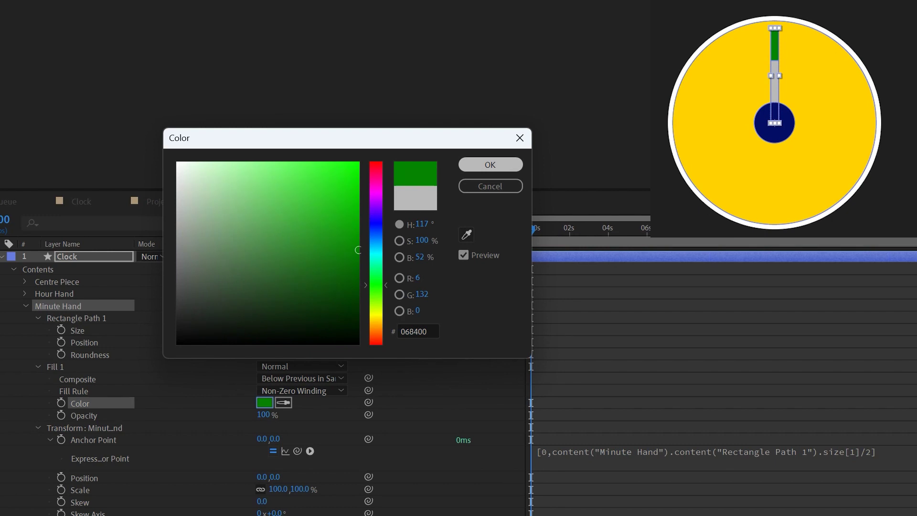
key(Return)
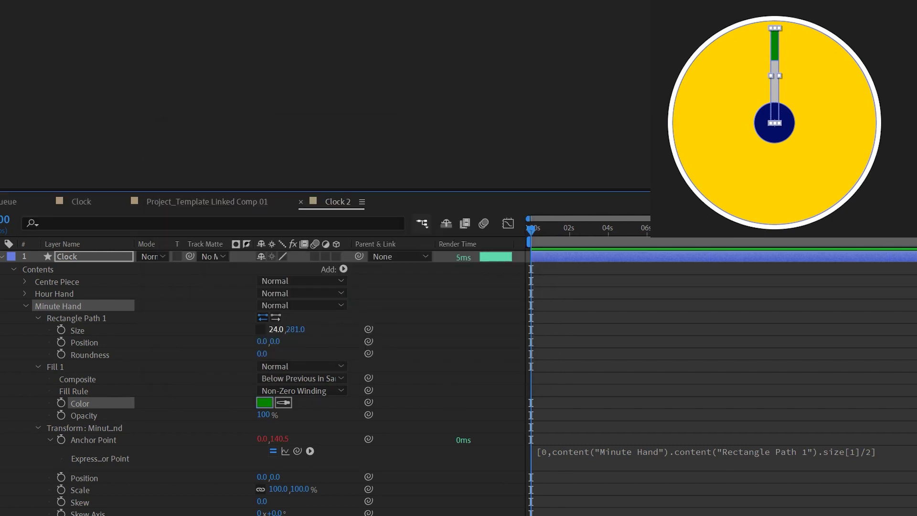
Resize the Minute Hand's rectangle to 18.8 by 231.5 and rotate the hand clockwise to between one and two o'clock.
mouse_move(275, 329)
mouse_down()
mouse_move(291, 329)
mouse_move(273, 329)
mouse_up()
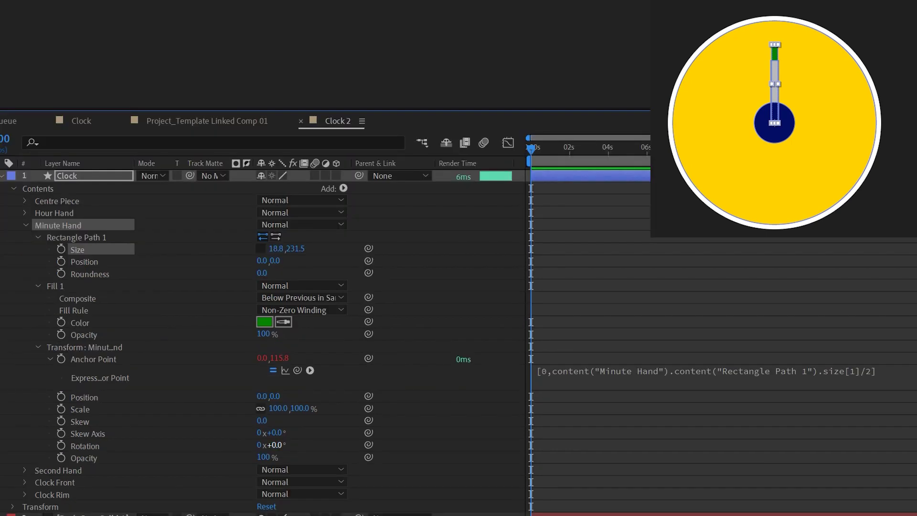
drag(275, 444, 298, 445)
click(26, 225)
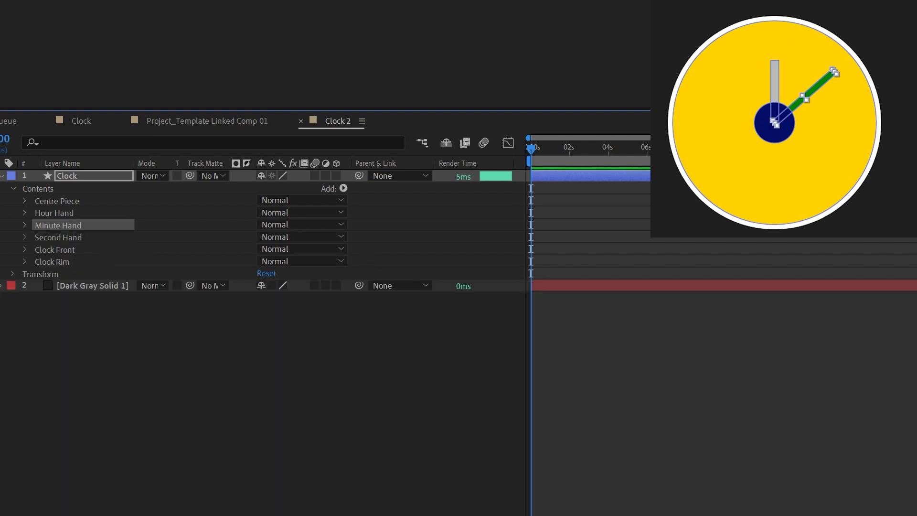
Set the Second Hand's rectangle to 15.0 by 268.6 and relink its anchor point expression to its own rectangle's vertical size.
drag(297, 334, 336, 261)
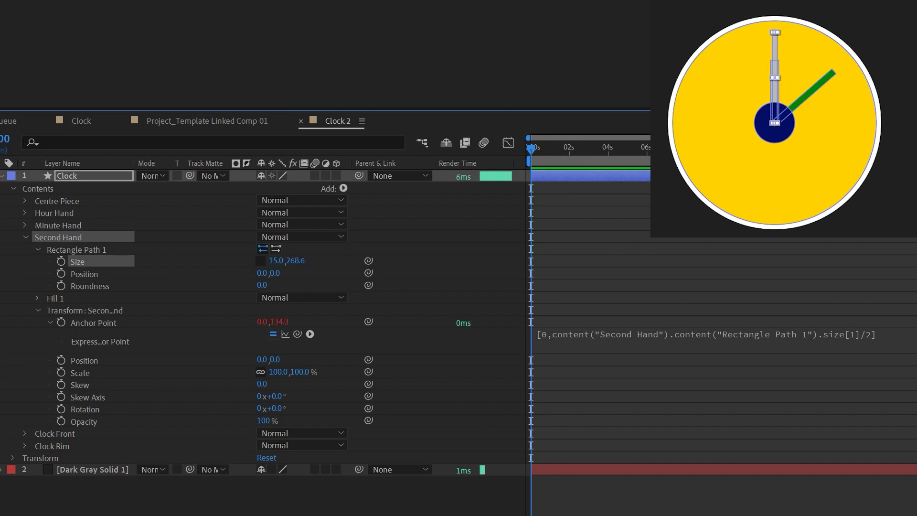
Change the Second Hand's fill to blue and rotate the hand clockwise to about three o'clock.
click(37, 298)
click(264, 335)
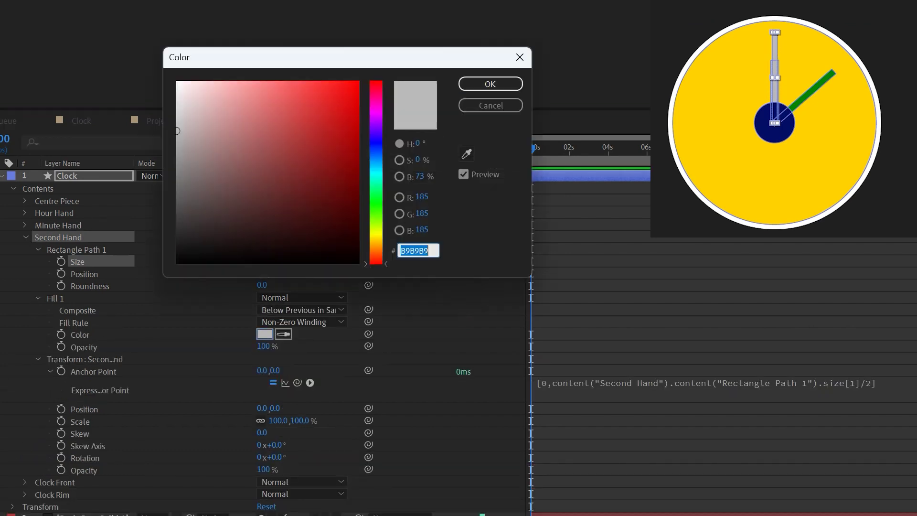
click(375, 146)
click(358, 125)
click(491, 84)
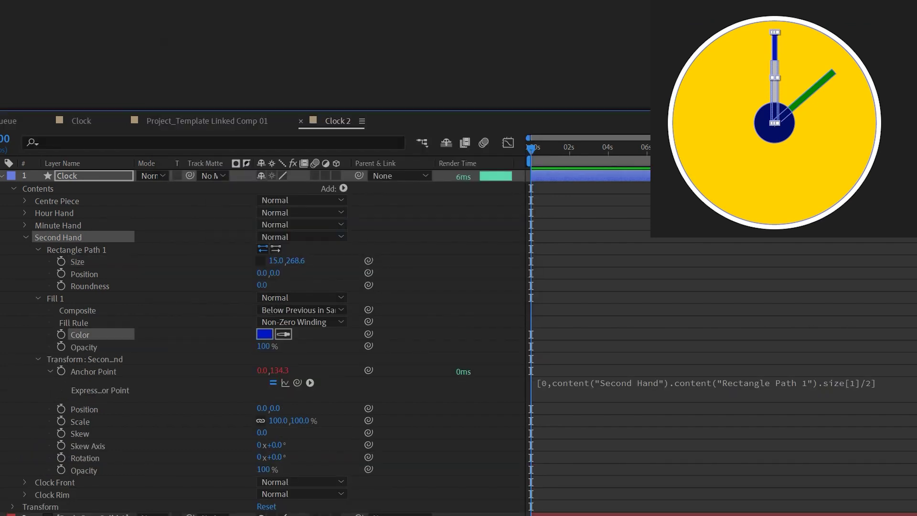
drag(276, 456, 321, 456)
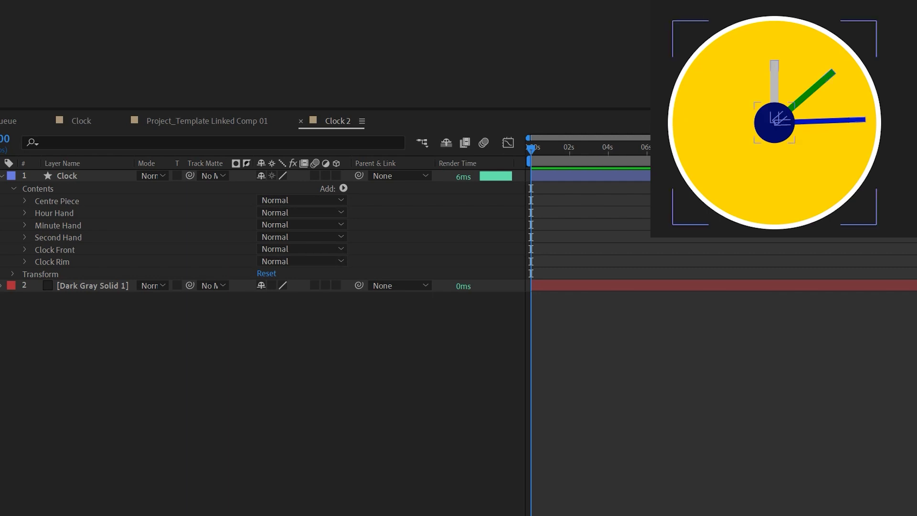
Add an empty group named Hour Bars to the Clock layer and place it between Second Hand and Clock Front.
click(343, 188)
click(229, 176)
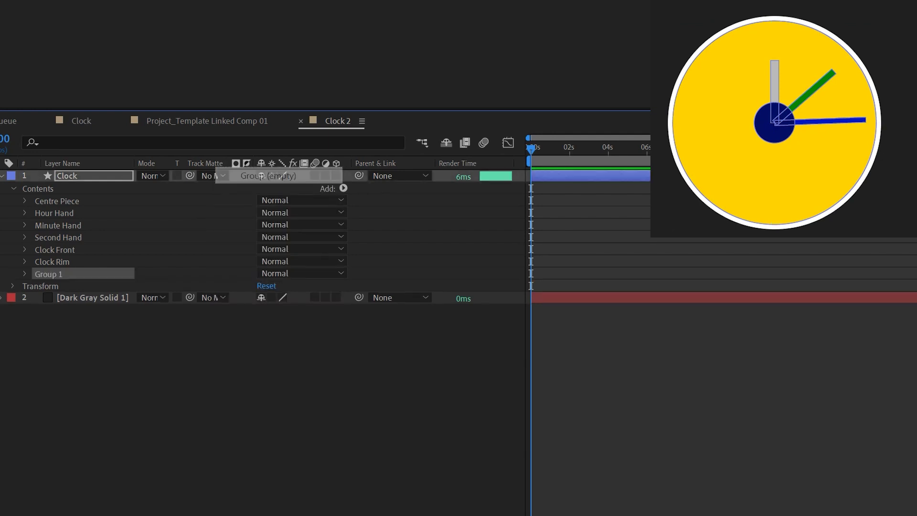
key(Return)
text(Hour Bsar)
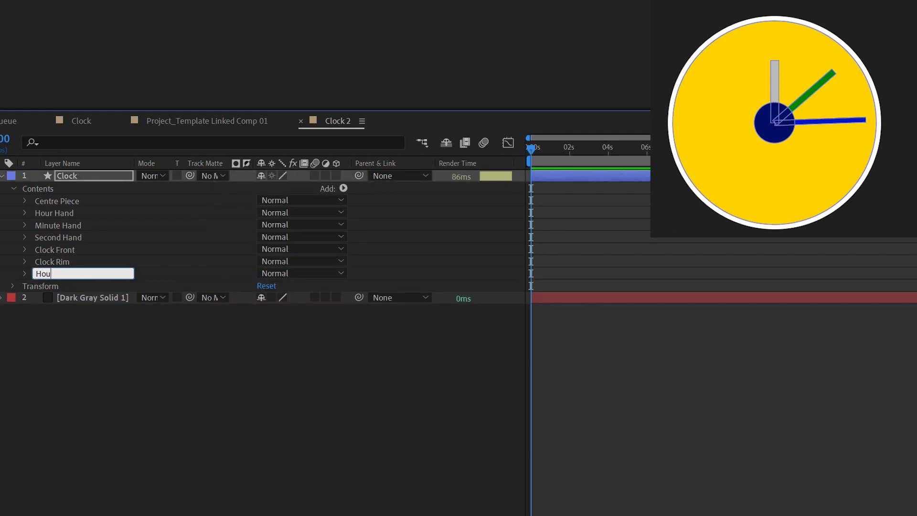
key(BackSpace)
key(BackSpace)
key(BackSpace)
text(ars)
key(Return)
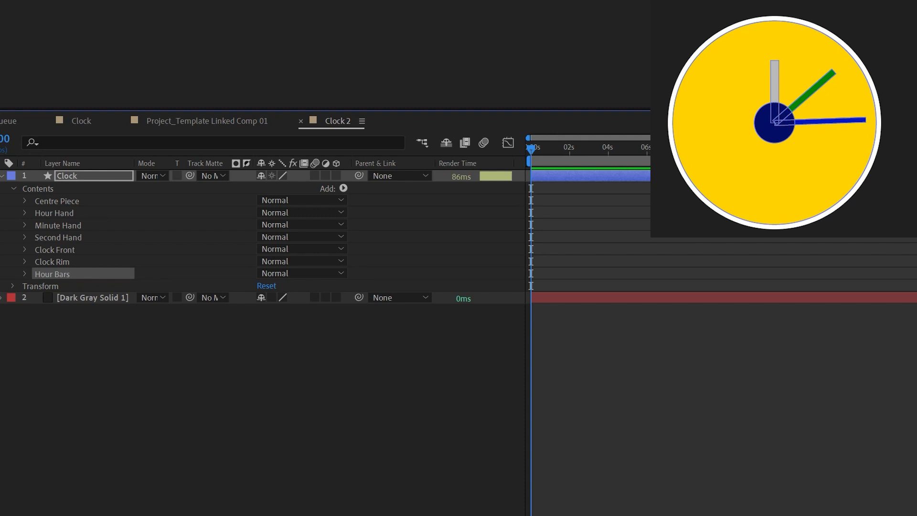
drag(53, 274, 62, 246)
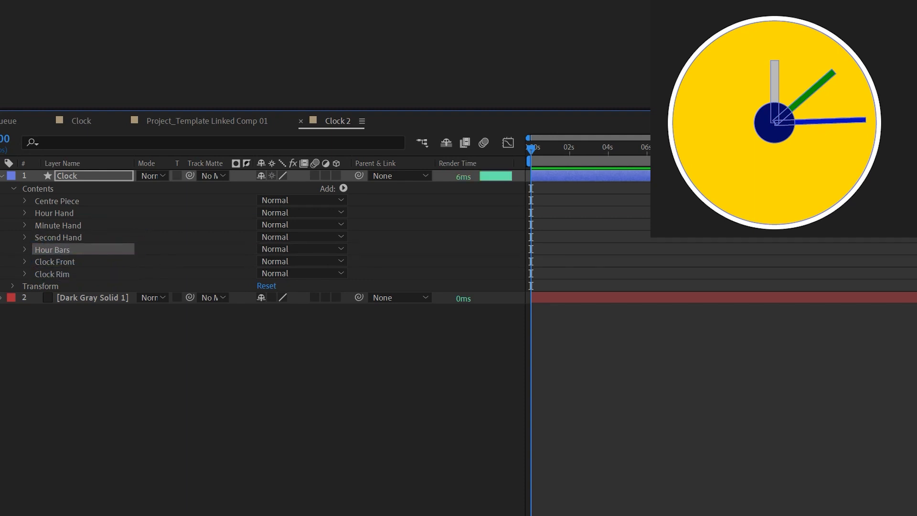
Add a rectangle to the Hour Bars group, unlink its proportions and size it to 10 by 76.
click(25, 249)
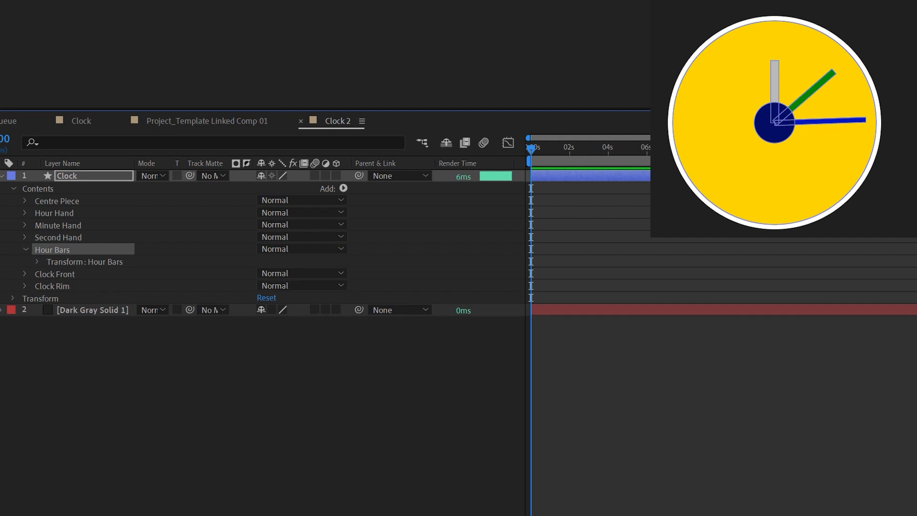
click(343, 188)
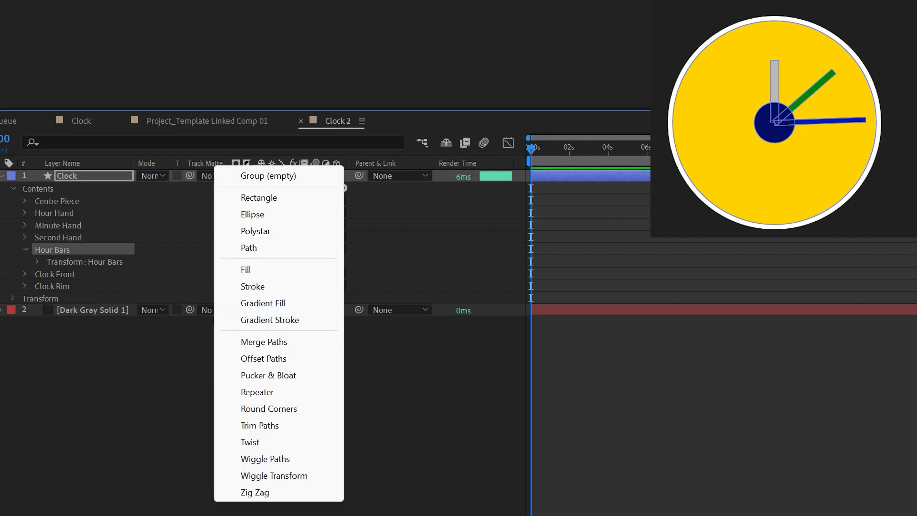
click(253, 196)
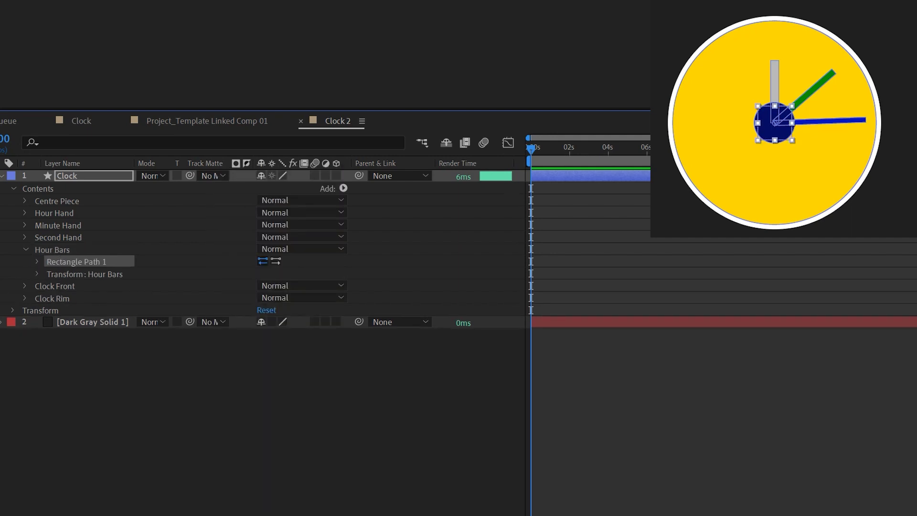
click(37, 262)
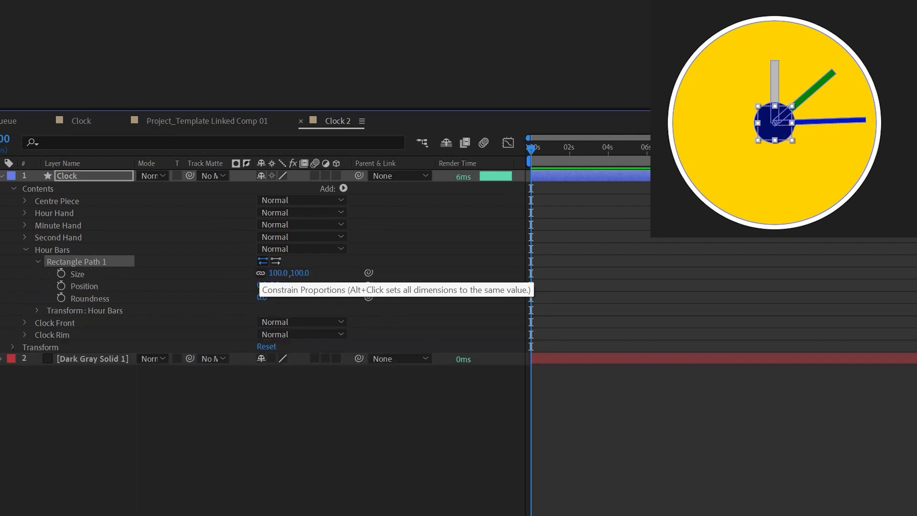
click(260, 272)
click(277, 273)
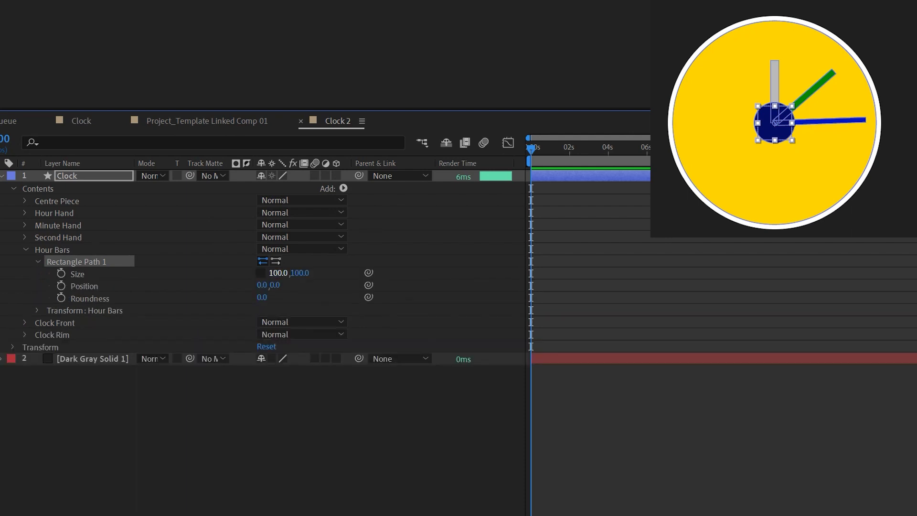
text(38)
key(Return)
drag(278, 272, 267, 273)
click(277, 273)
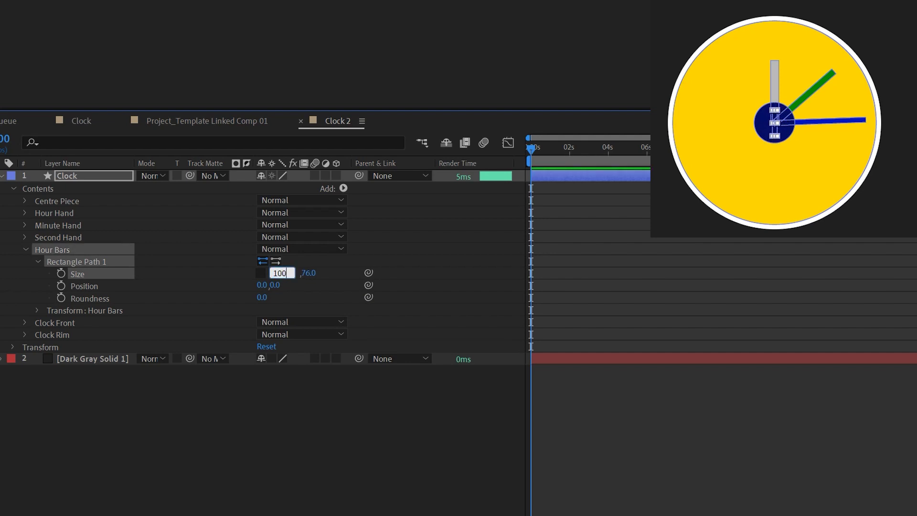
key(Return)
Add a fill to Hour Bars, then add a repeater and move it into the Hour Bars group.
click(342, 188)
click(258, 269)
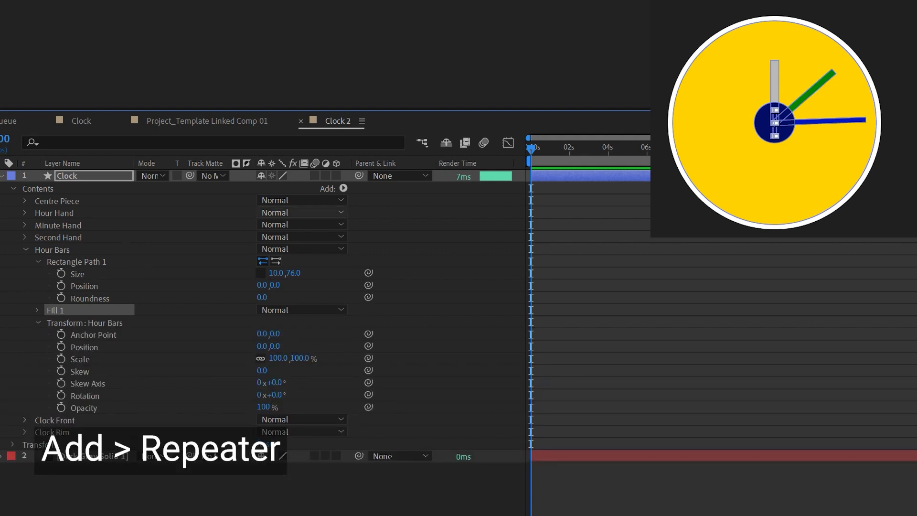
click(343, 188)
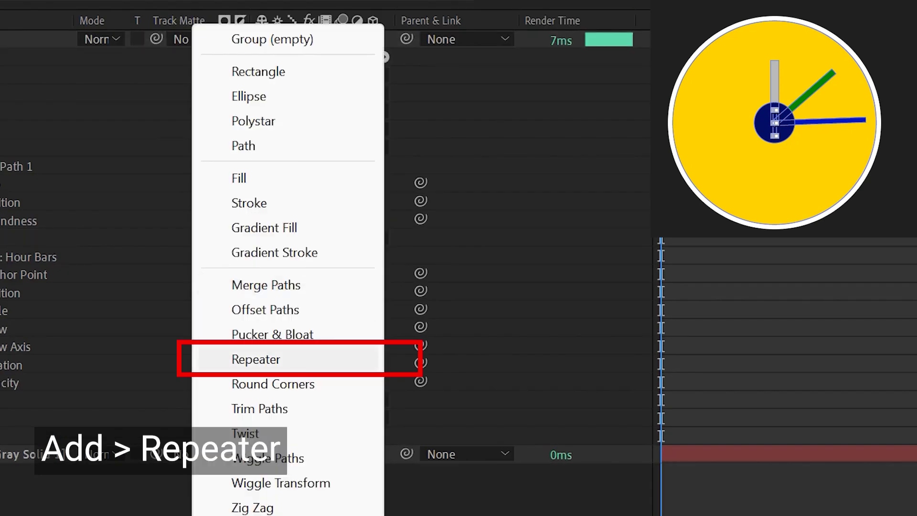
click(288, 359)
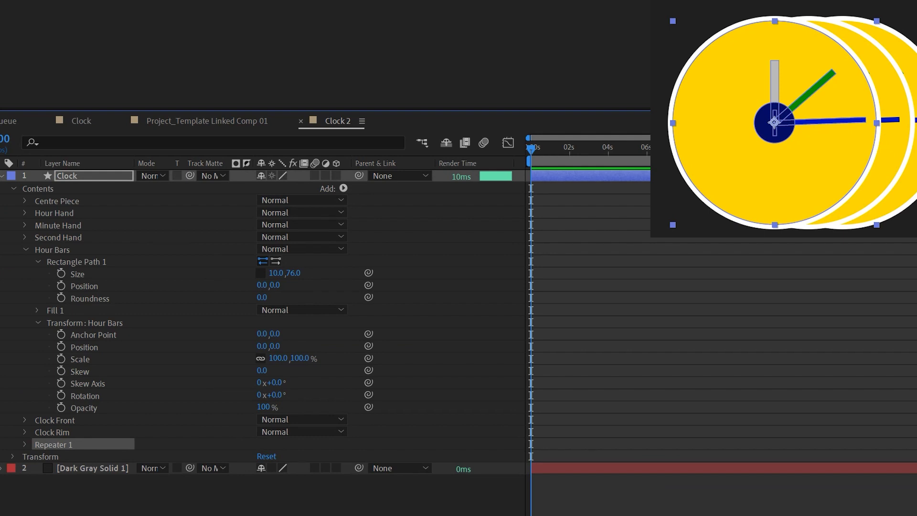
drag(53, 444, 58, 249)
click(38, 323)
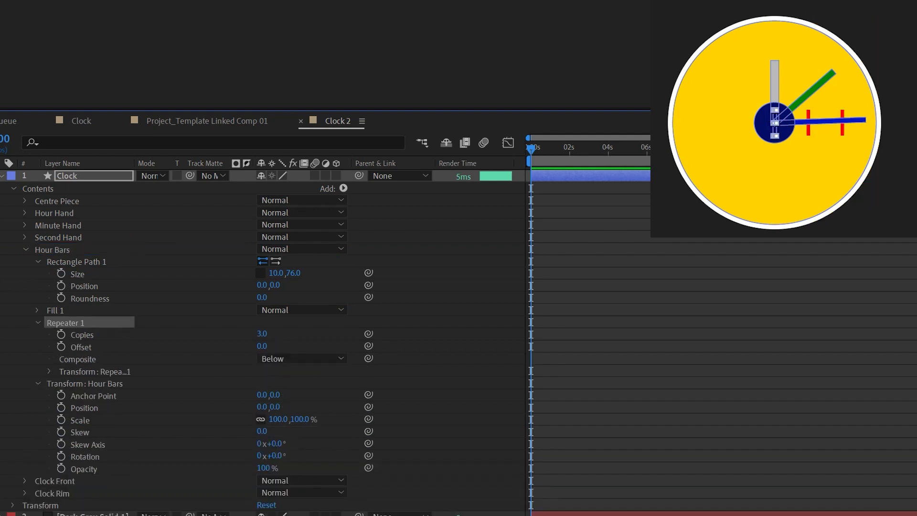
Set the Hour Bars repeater to 12 copies, with its horizontal position at 0 and its rotation at 360/12 degrees.
click(263, 334)
text(12)
key(Return)
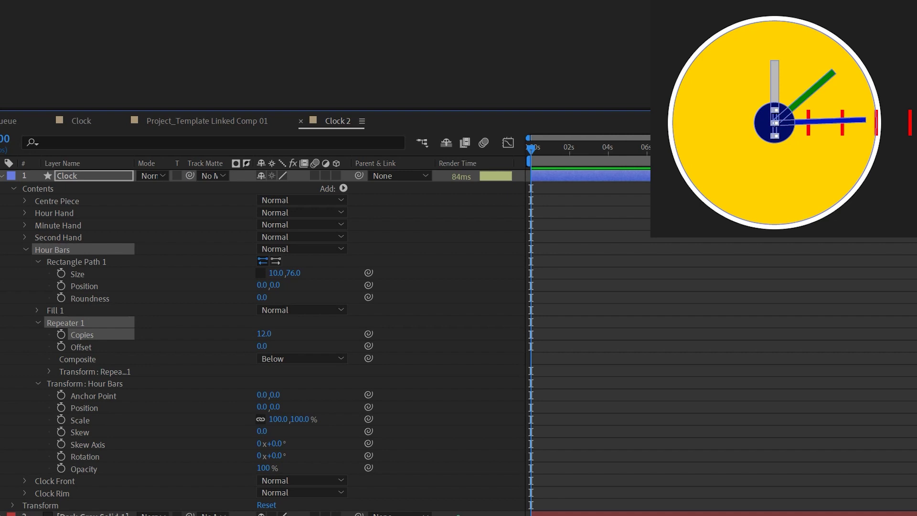
click(49, 371)
click(265, 394)
text(0)
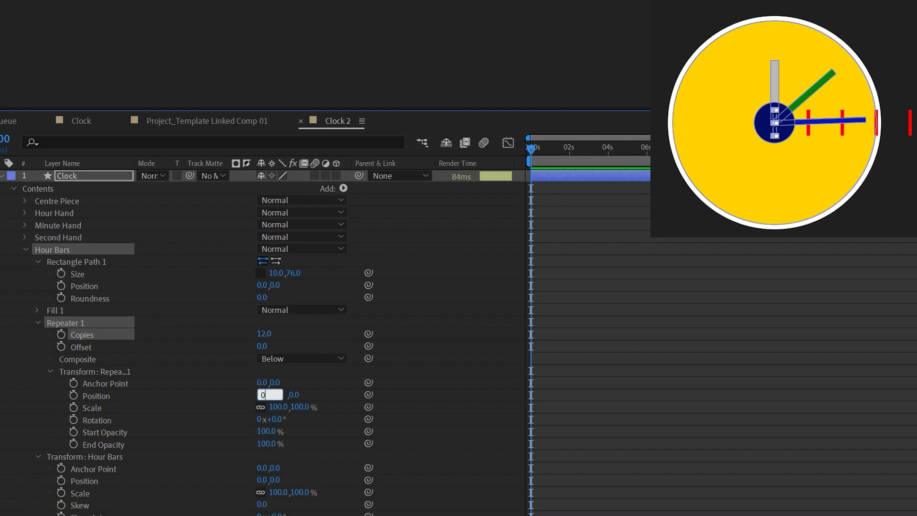
key(Return)
click(275, 419)
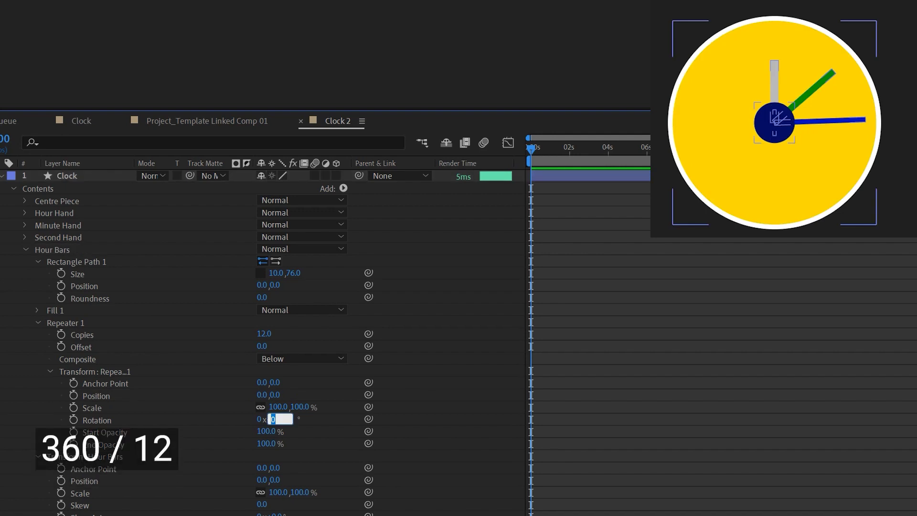
text(360)
text(/12)
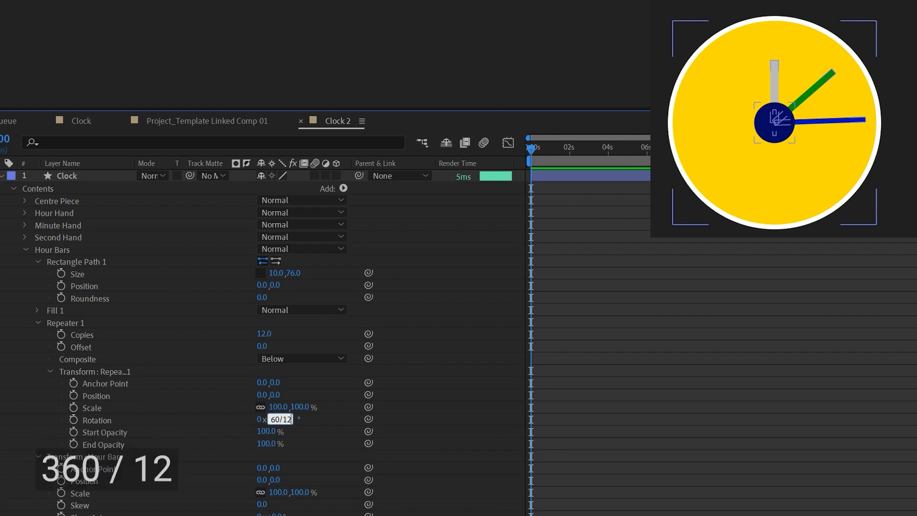
key(Return)
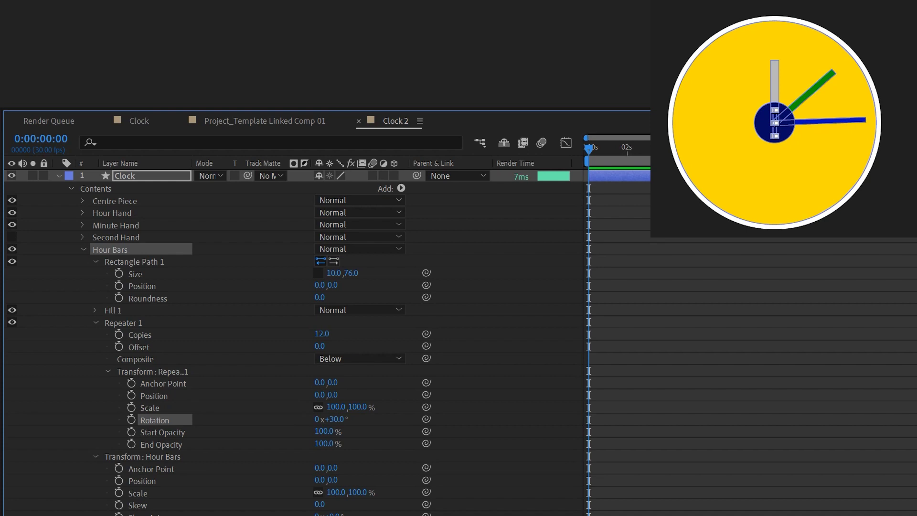
Hide the Minute Hand, Hour Hand and Centre Piece groups.
click(12, 225)
click(12, 213)
click(12, 201)
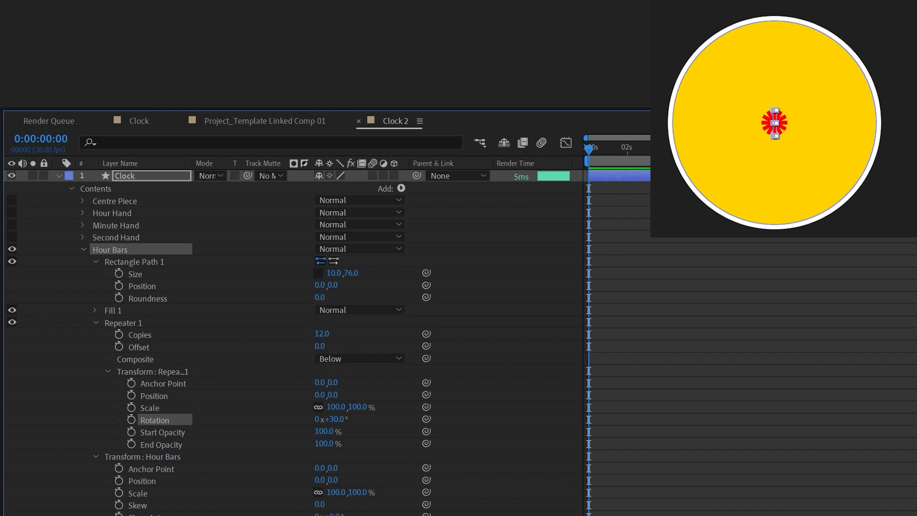
Set the repeater's vertical anchor point to 225 and the Hour Bars group's vertical position to -224.
drag(332, 383, 440, 382)
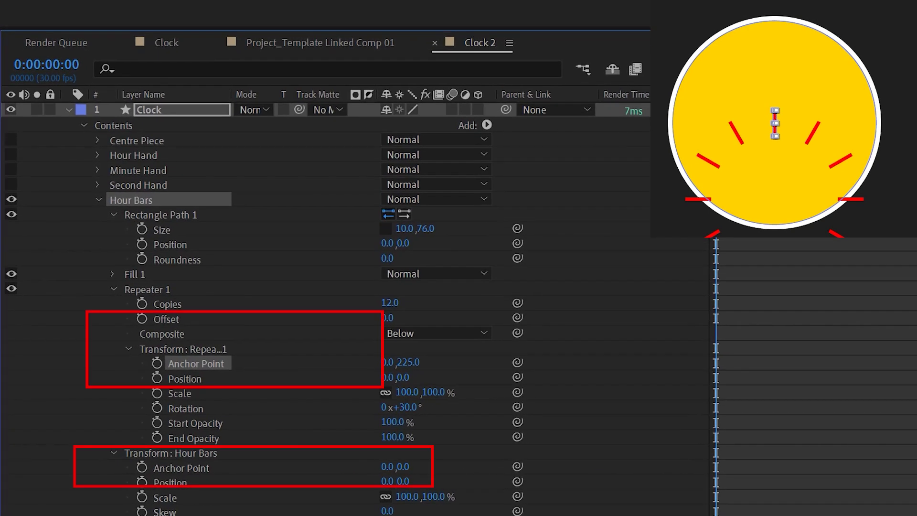
drag(405, 481, 297, 481)
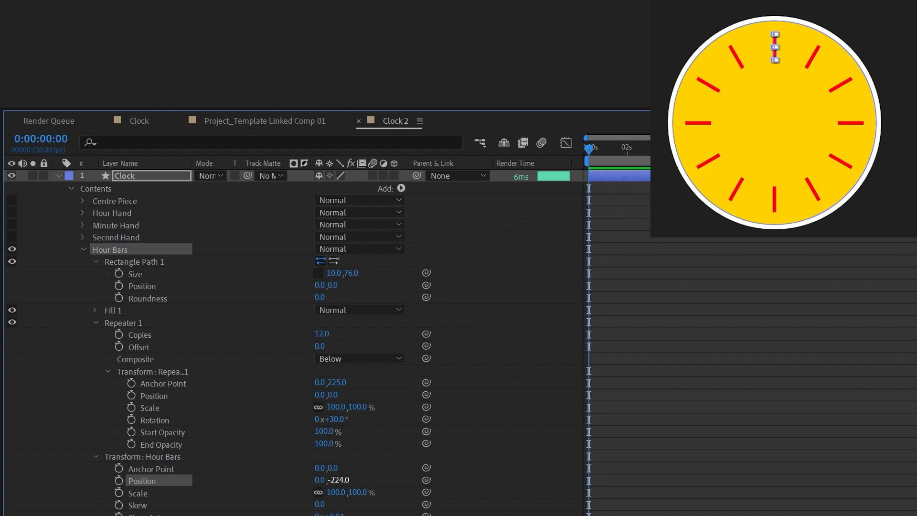
Link the Hour Bars group's position to its repeater's anchor point and multiply the expression by -1.
drag(426, 479, 188, 383)
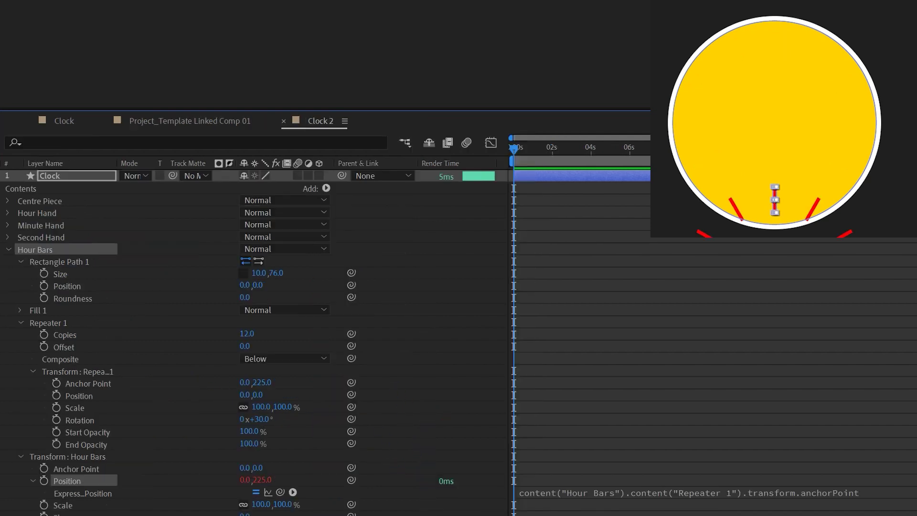
click(881, 492)
click(881, 492)
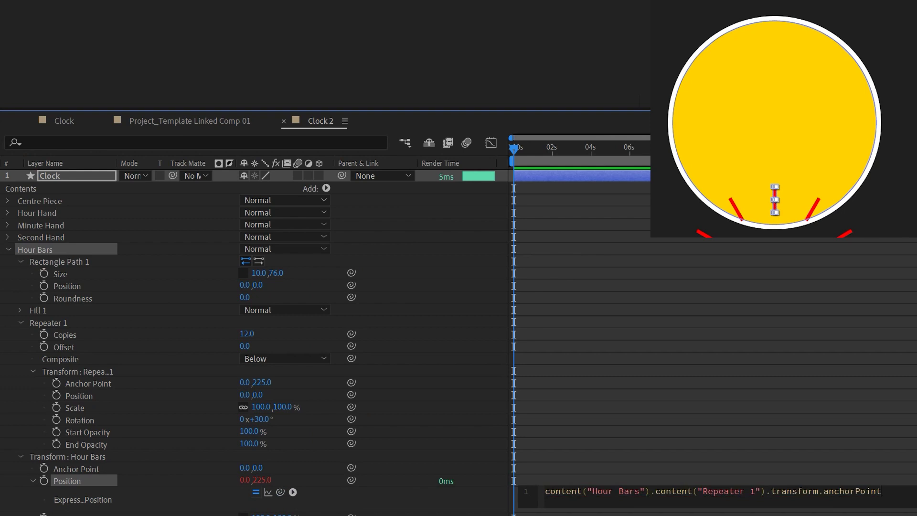
text(*-1)
key(KP_Enter)
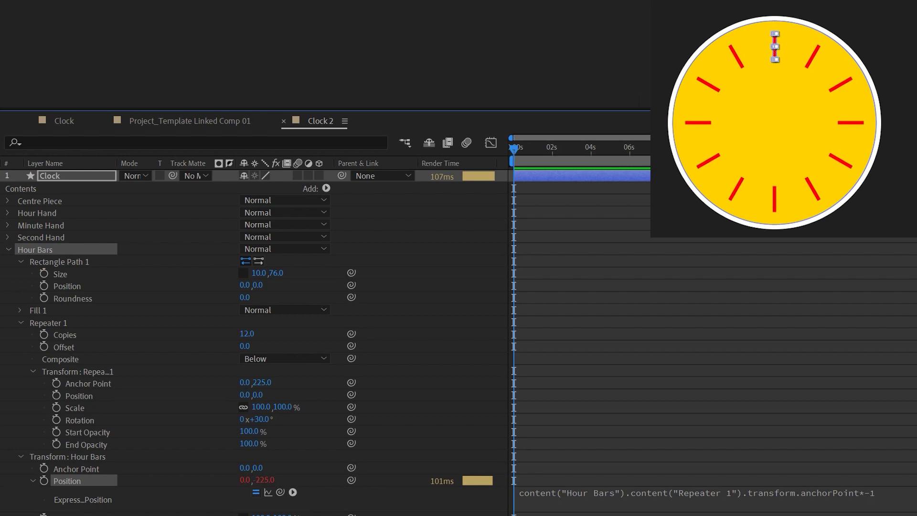
Set the Hour Bars repeater's vertical anchor point to 232 and shorten the bars' rectangle.
drag(262, 382, 227, 382)
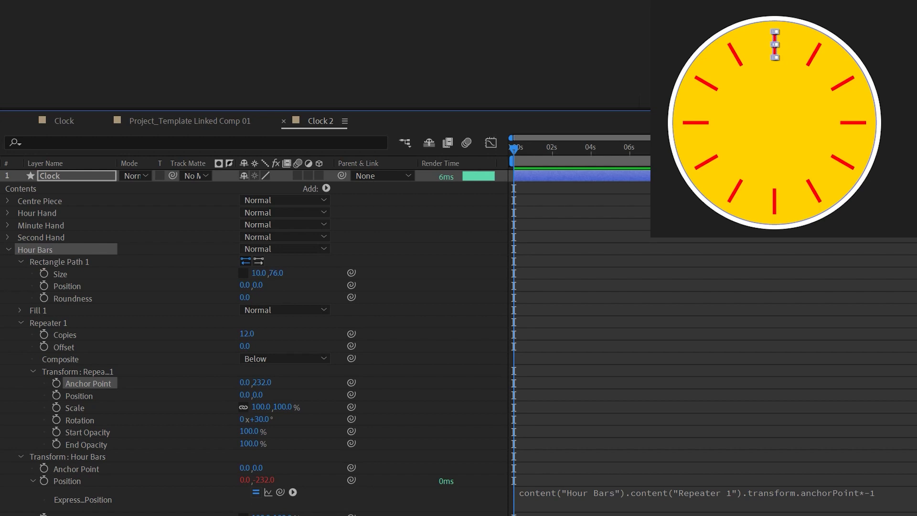
drag(276, 273, 259, 274)
click(8, 249)
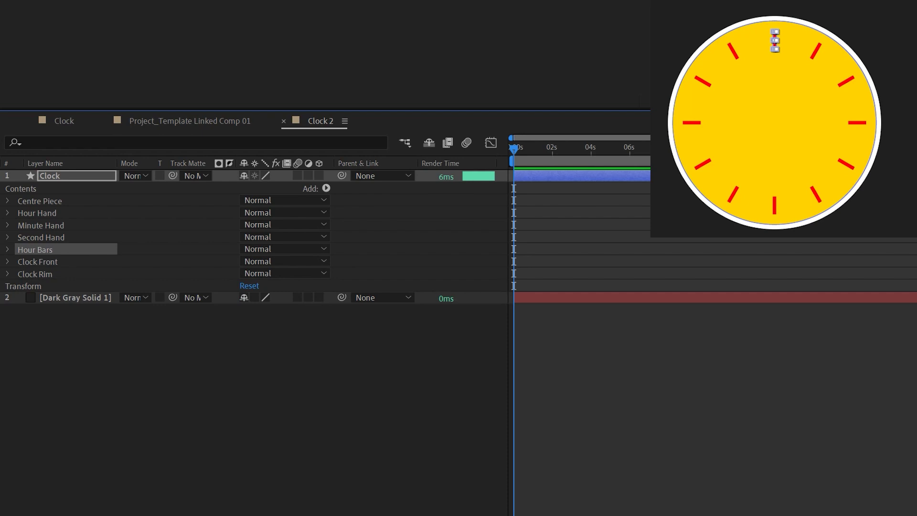
Duplicate the Hour Bars group, rename the copy Minute bars and place it directly below Hour Bars.
key(ctrl+d)
key(Return)
text(Minute bars)
key(Return)
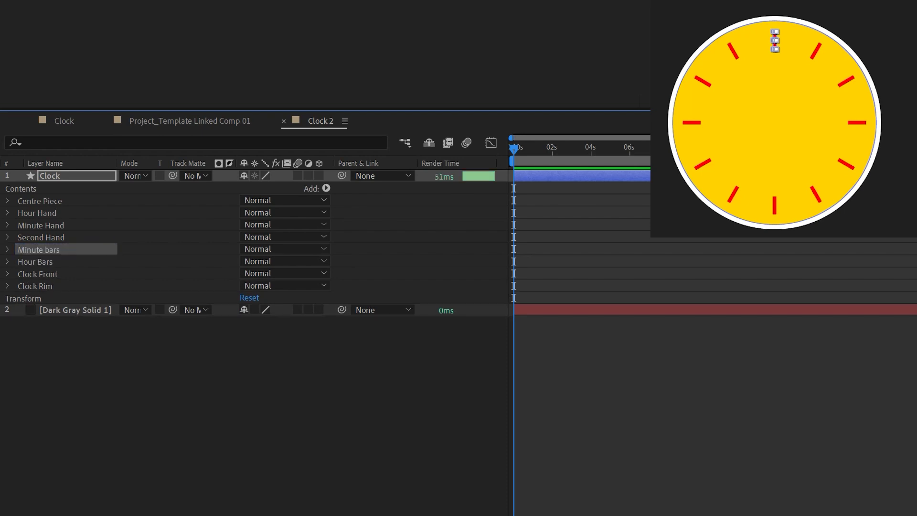
drag(39, 250, 39, 267)
Set the Minute bars repeater to 60 copies and its transform rotation to 360/60.
click(8, 262)
click(20, 298)
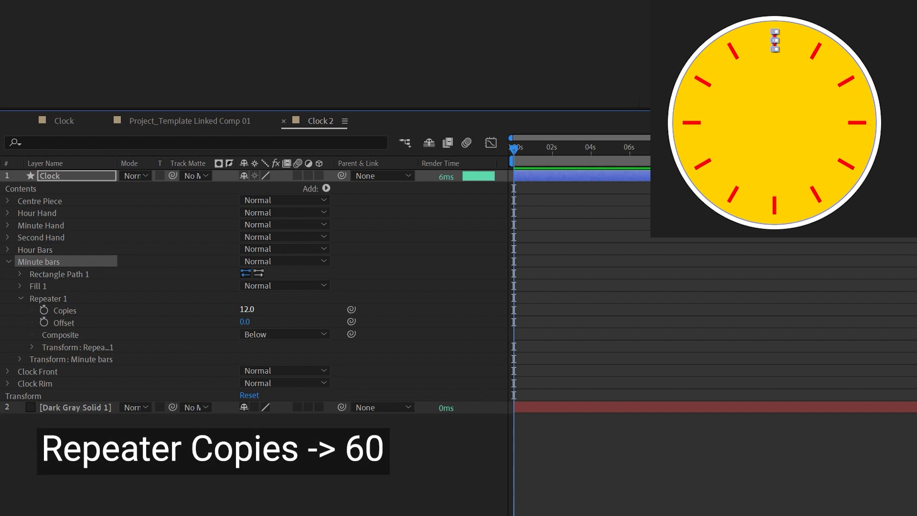
click(247, 309)
text(60)
key(Return)
click(32, 347)
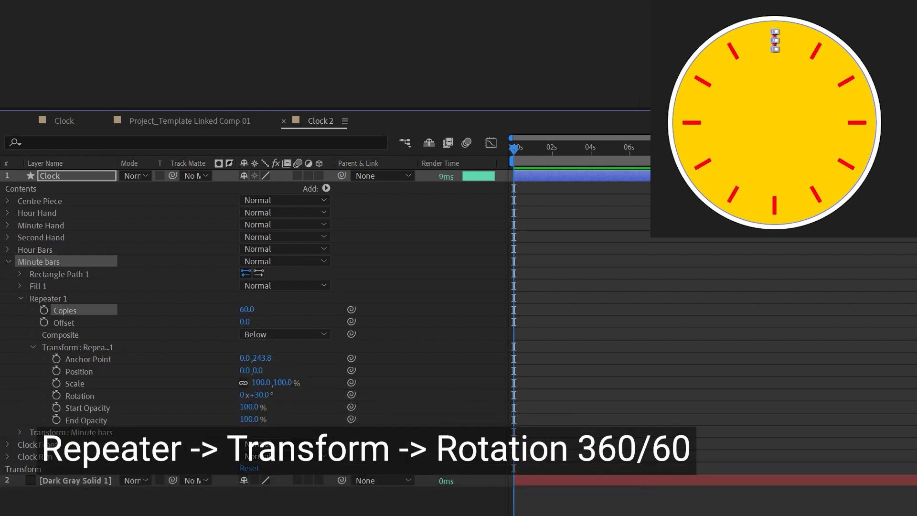
click(260, 395)
text(360/60)
key(Return)
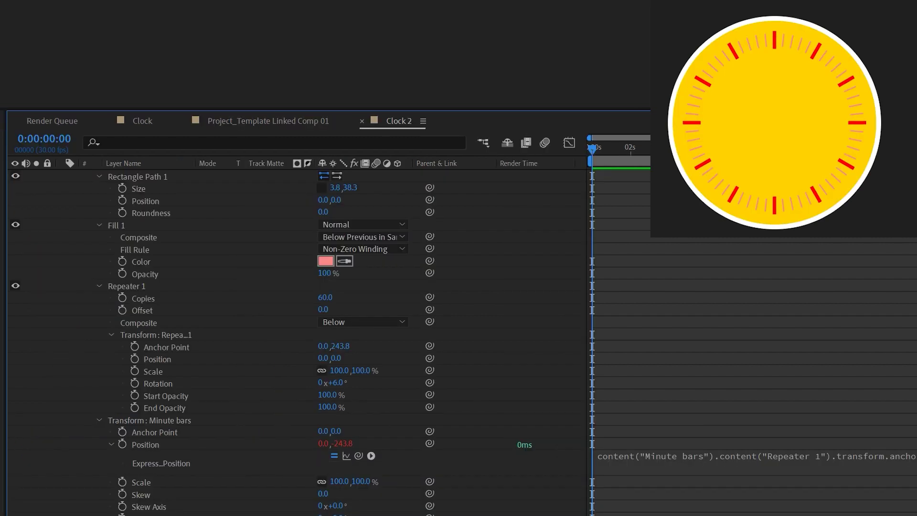
Make the Centre Piece, Hour Hand, Minute Hand and Second Hand groups visible again.
scroll(296, 334, up, 3)
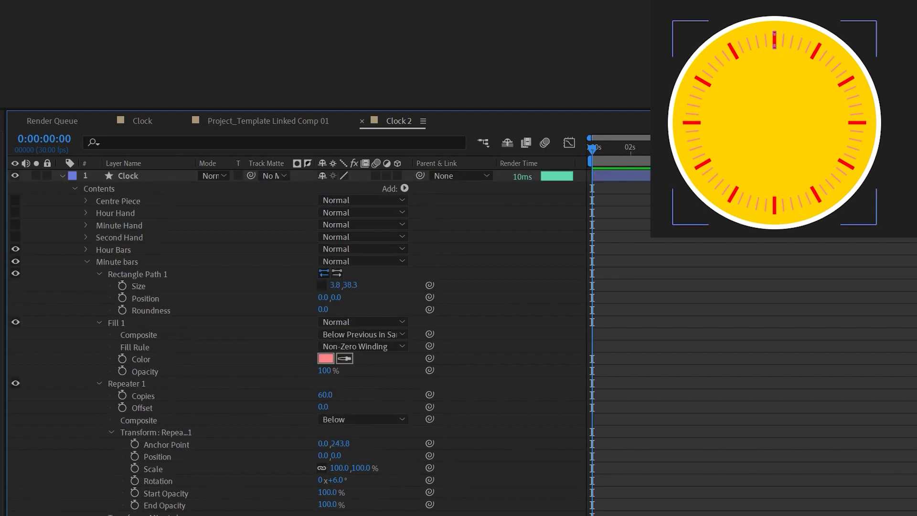
click(15, 201)
click(15, 213)
click(15, 225)
click(15, 237)
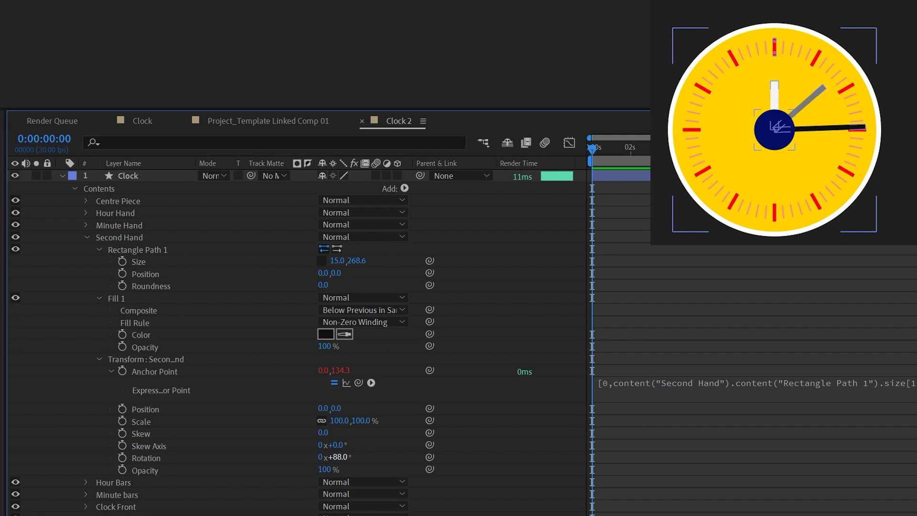
Apply the expression time to the Second Hand's rotation and preview the movement.
mouse_move(338, 457)
mouse_down()
mouse_move(358, 457)
mouse_move(308, 457)
mouse_move(338, 457)
mouse_up()
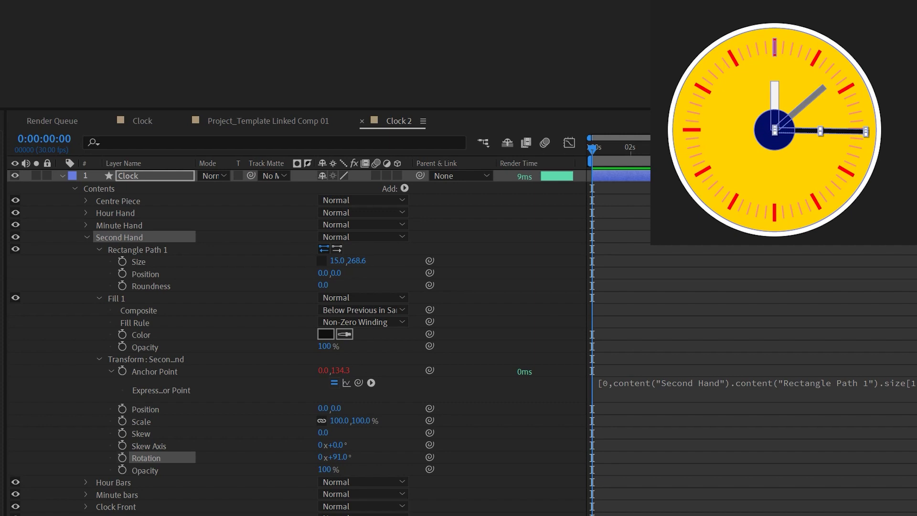
key(alt+shift+equal)
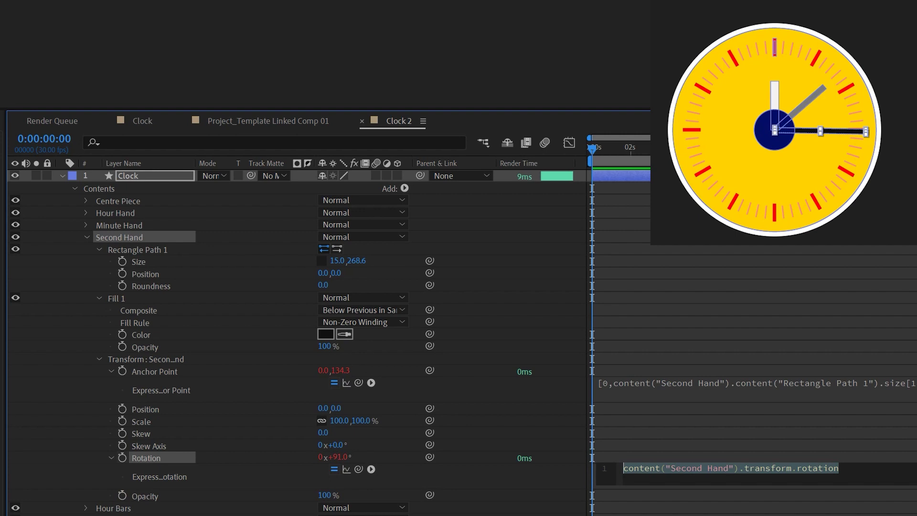
text(time)
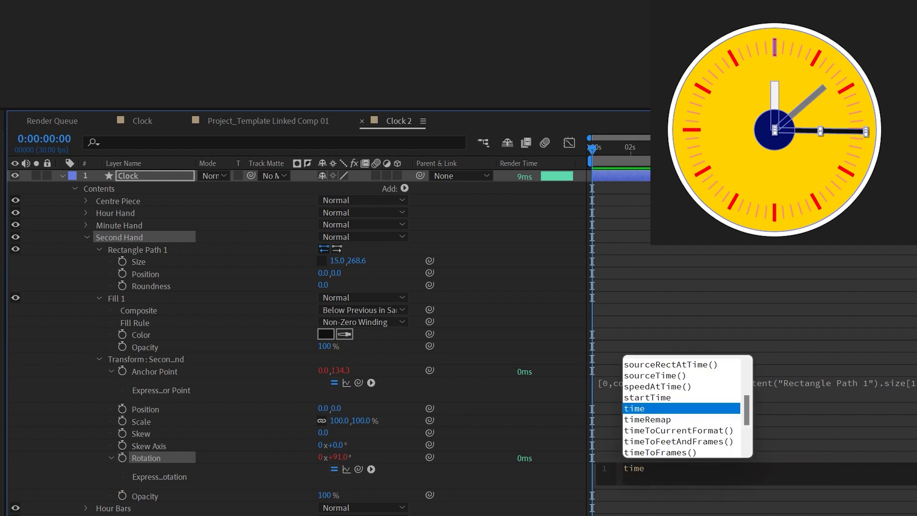
click(744, 310)
key(space)
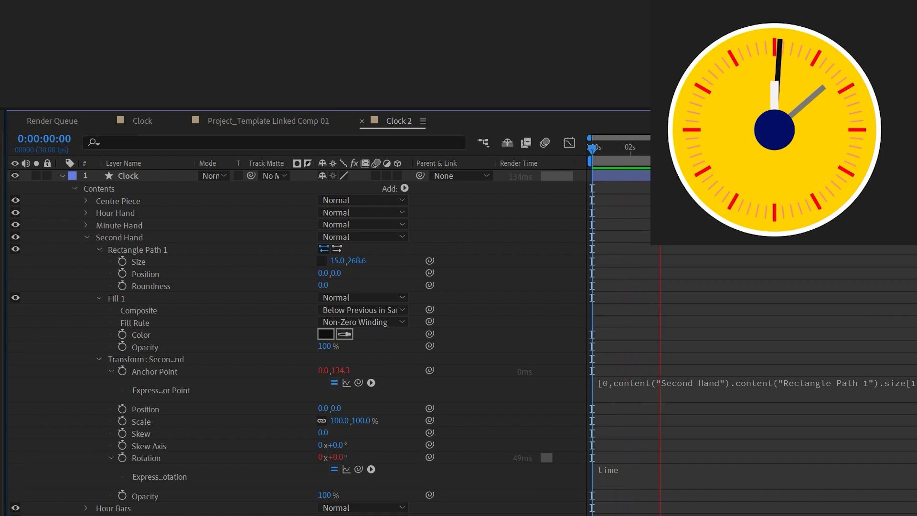
key(space)
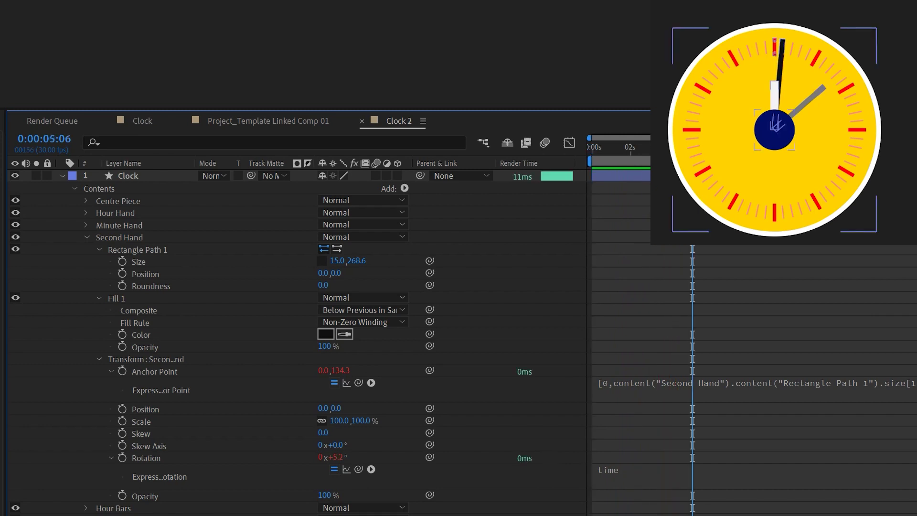
drag(692, 149, 594, 149)
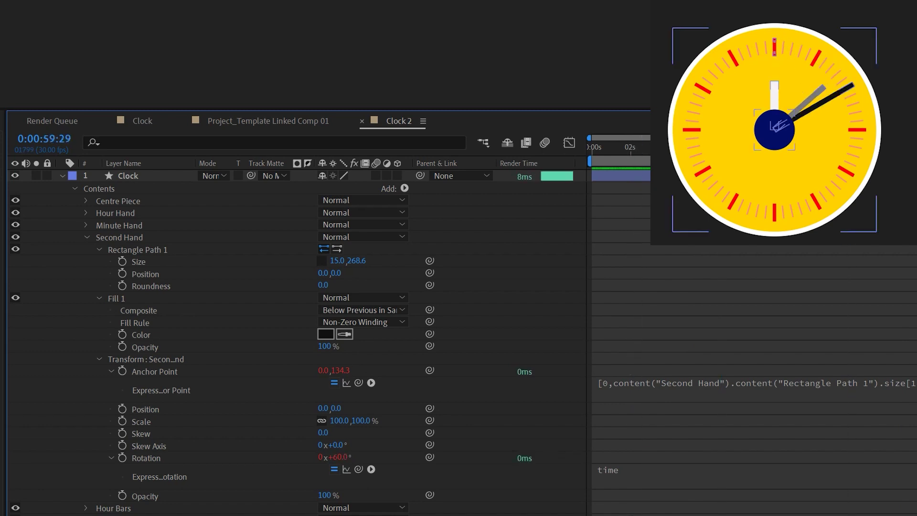
Change the Second Hand's rotation expression to time*6 and play the preview.
click(607, 470)
click(644, 469)
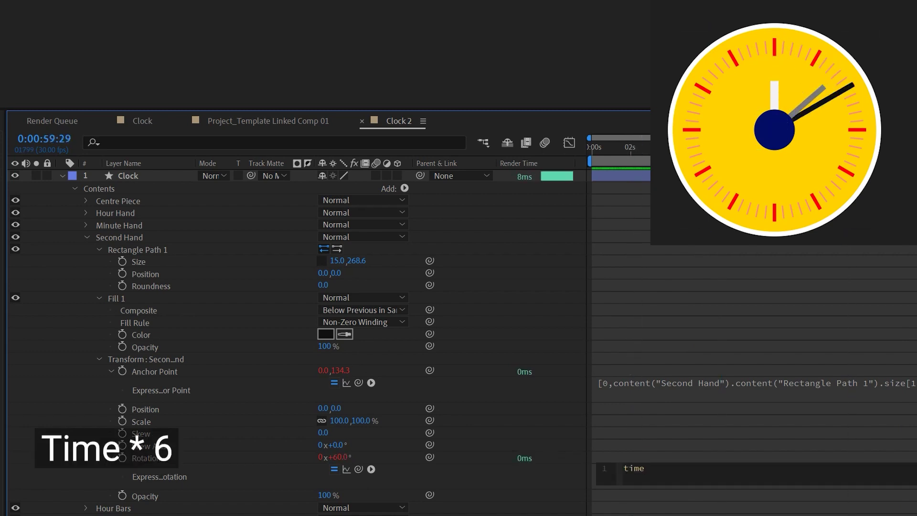
text(*6)
key(KP_Enter)
key(space)
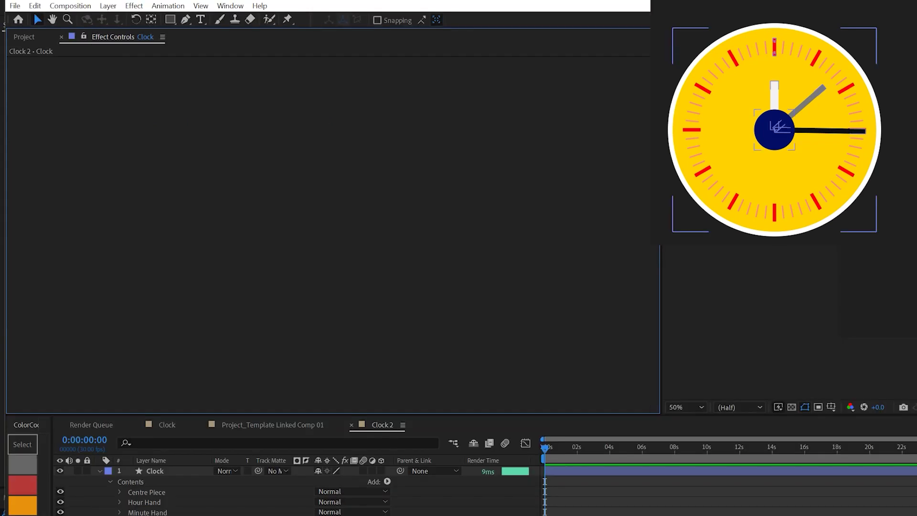
Add a Slider Control expression effect to the Clock layer.
click(128, 176)
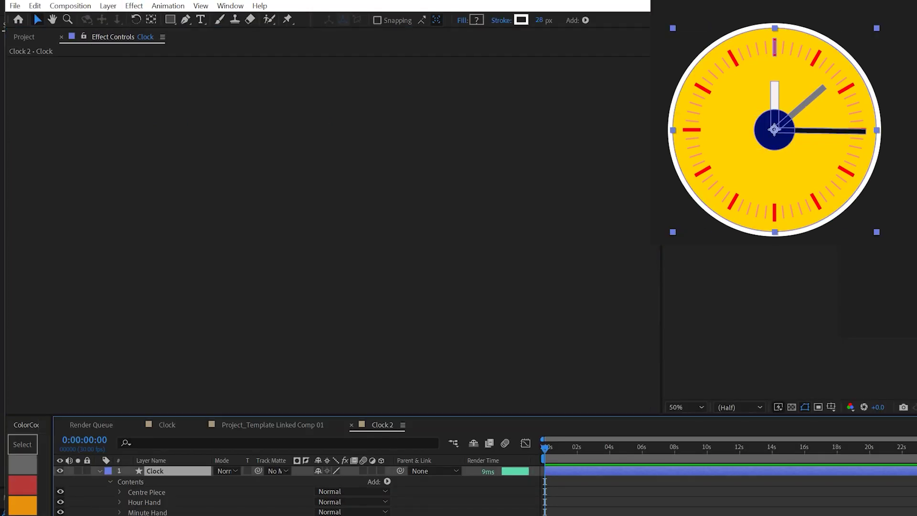
click(134, 5)
mouse_move(174, 193)
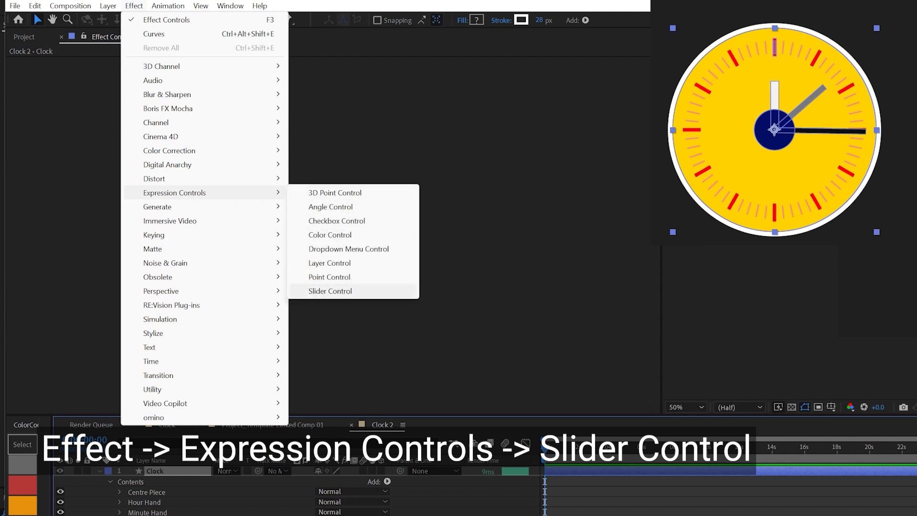
click(329, 291)
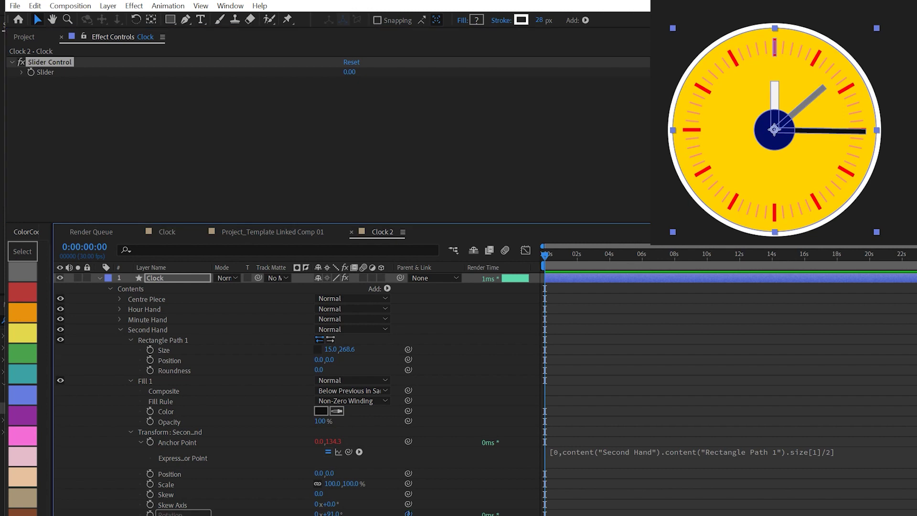
Link the Second Hand's rotation to the effect's slider and rename the effect Second Hand.
drag(408, 513, 198, 512)
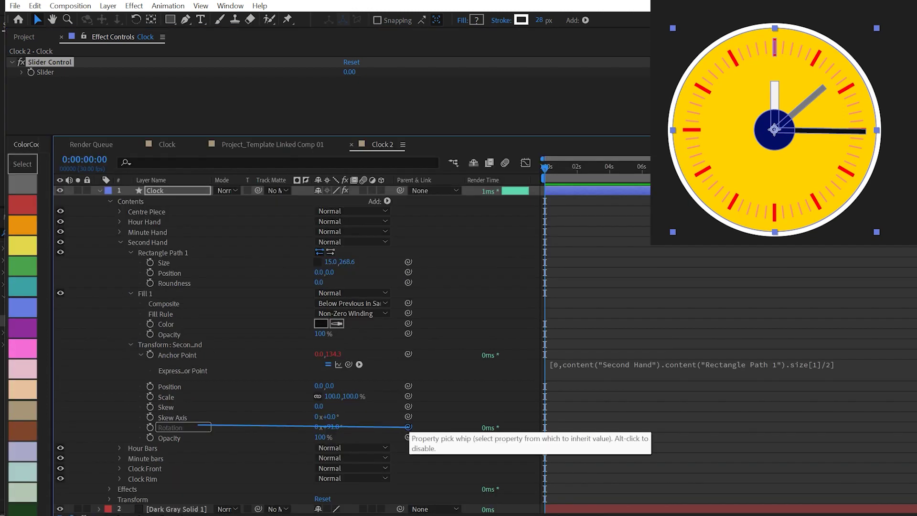
drag(198, 424, 47, 72)
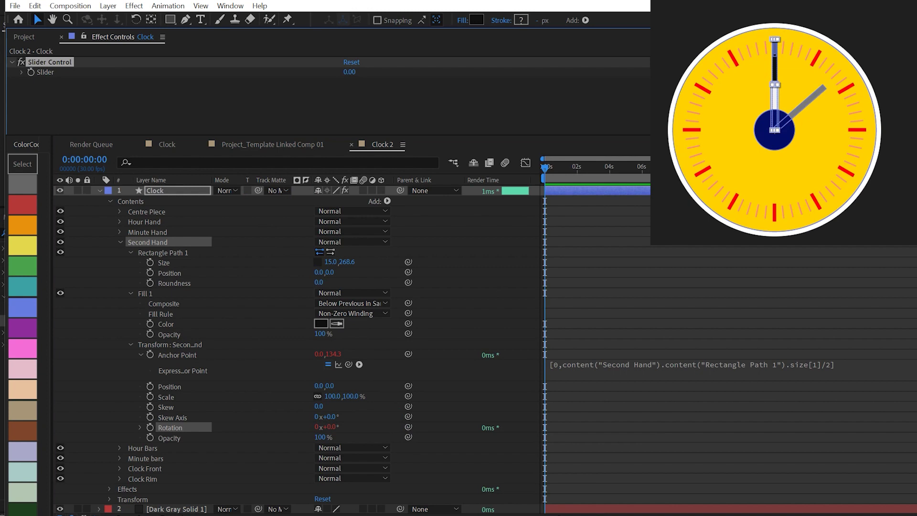
key(Return)
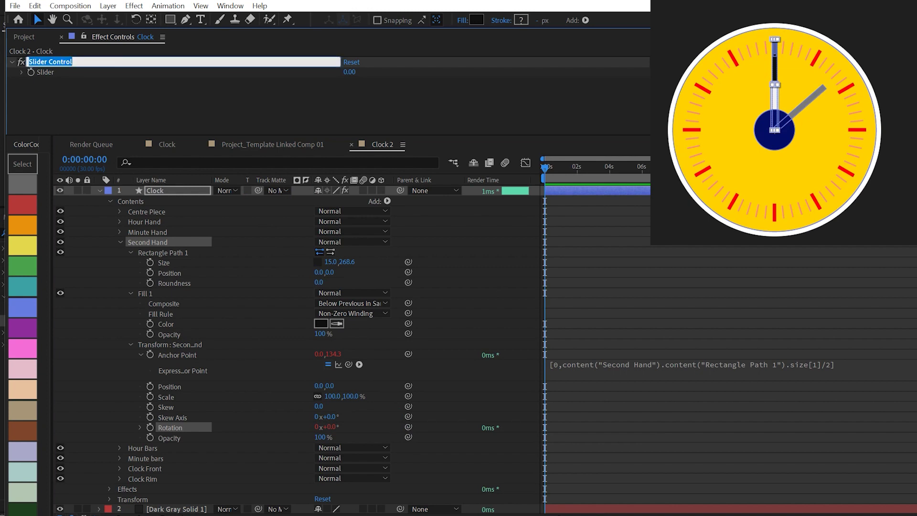
text(Second Hand)
key(Return)
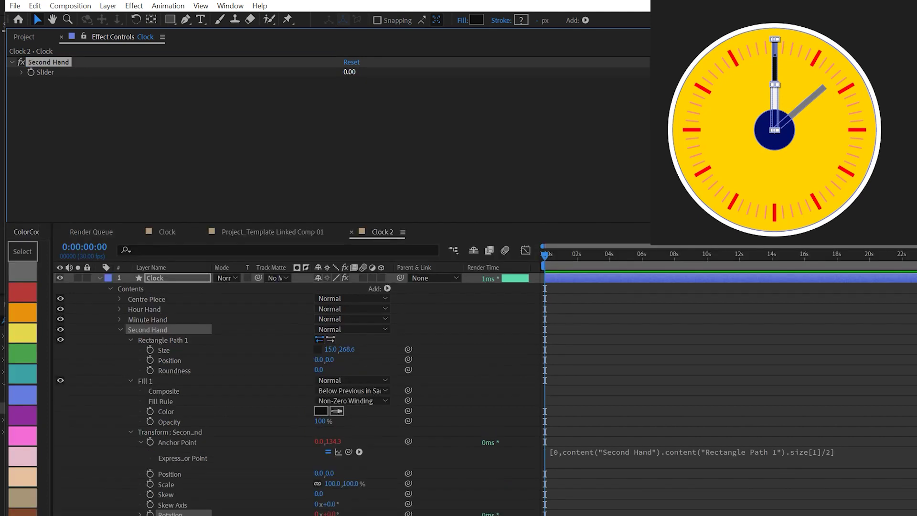
Test the Second Hand slider by varying its value and entering 360.
drag(350, 72, 368, 71)
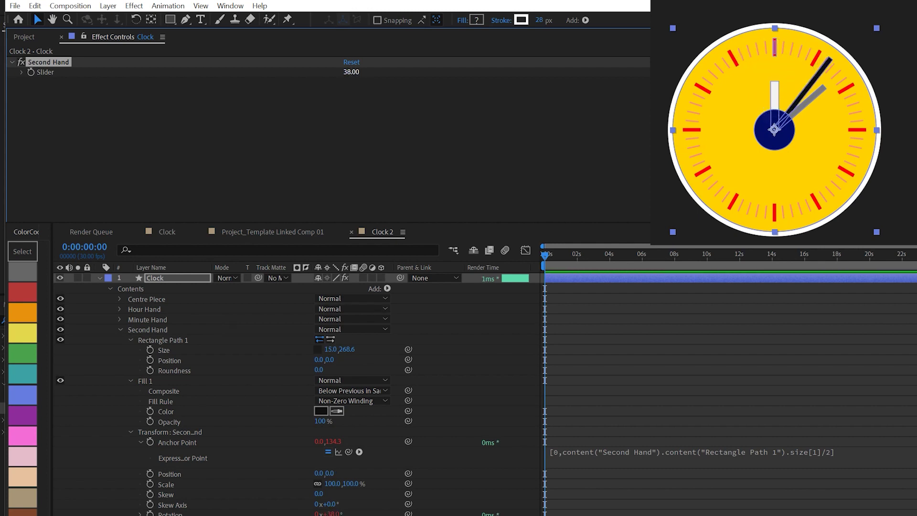
drag(351, 72, 359, 72)
click(355, 72)
key(ctrl+z)
click(355, 72)
text(360)
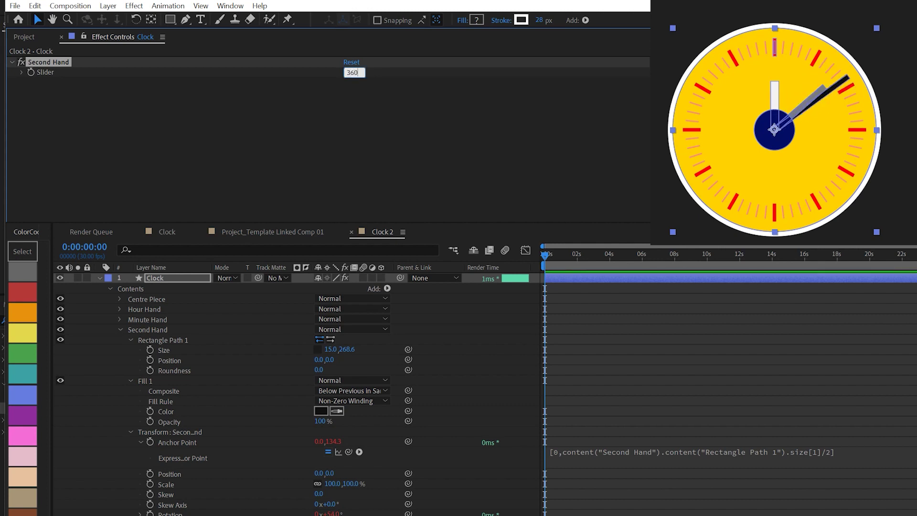
key(Return)
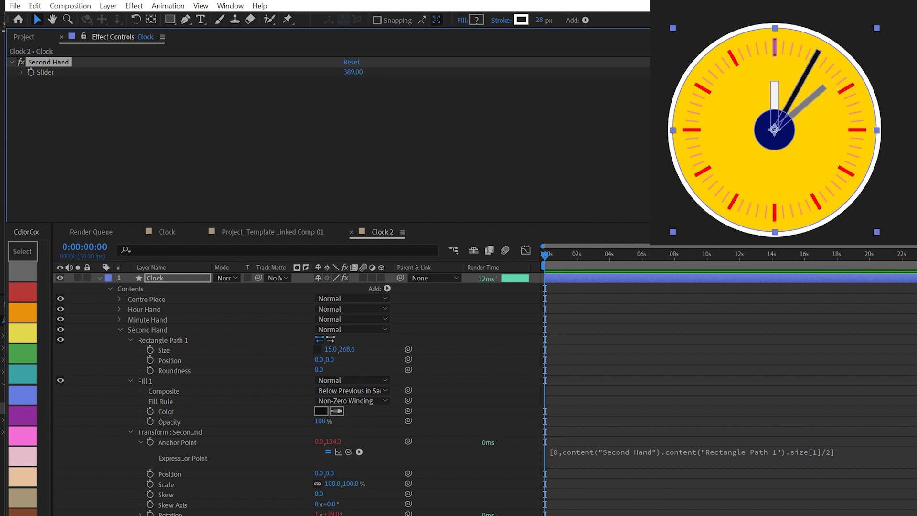
Drive the Second Hand effect's slider with the expression time and preview the movement.
alt+click(30, 72)
text(time)
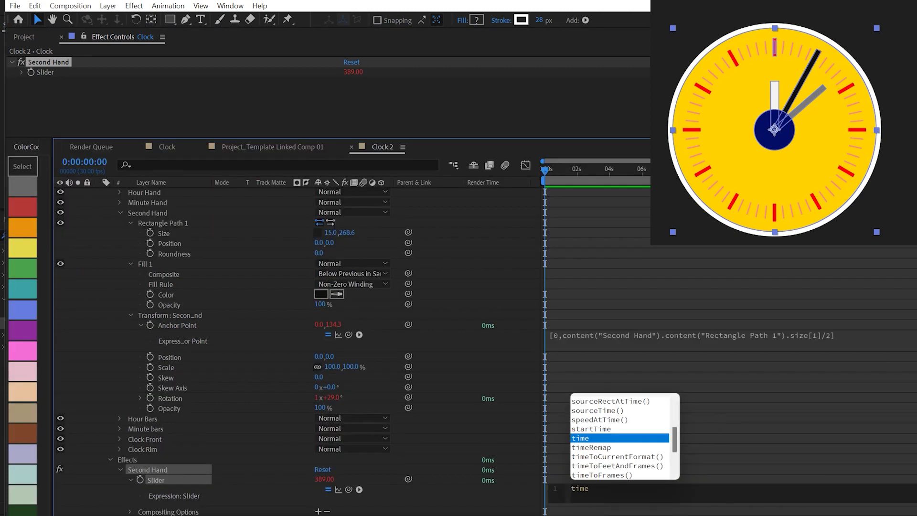
click(706, 420)
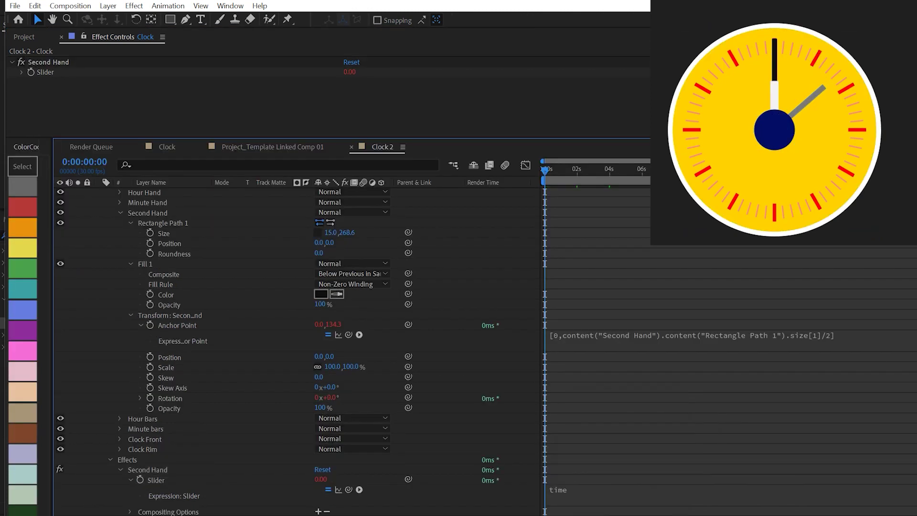
key(space)
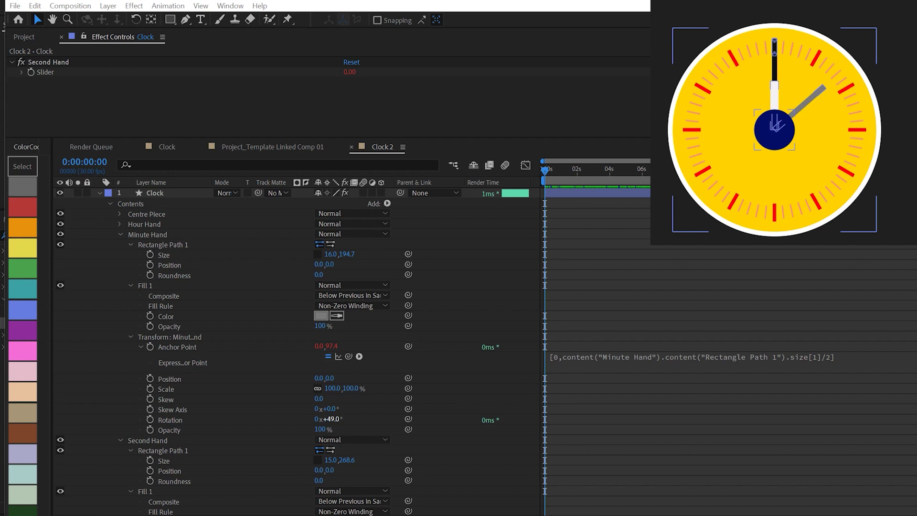
Link the Minute Hand's rotation to the Second Hand's rotation and preview both hands.
mouse_move(333, 418)
mouse_down()
mouse_move(360, 419)
mouse_move(344, 419)
mouse_up()
drag(408, 418, 210, 450)
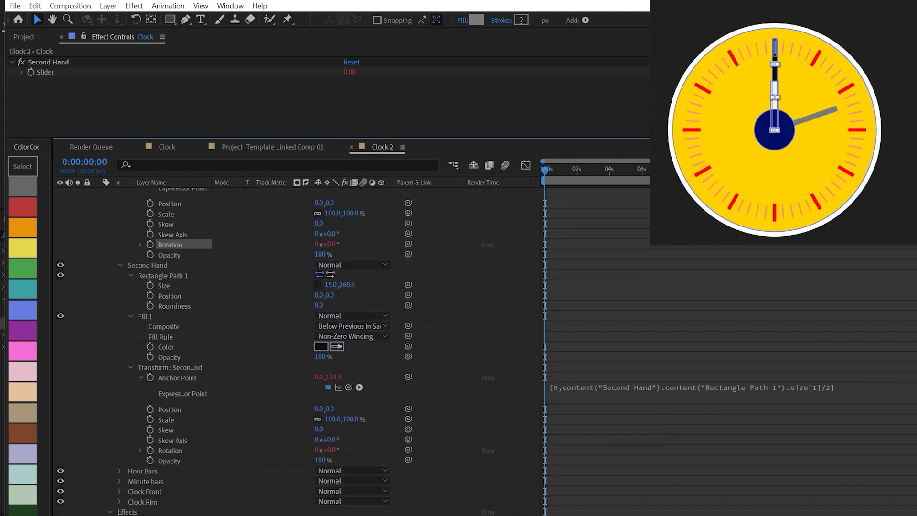
scroll(296, 349, up, 5)
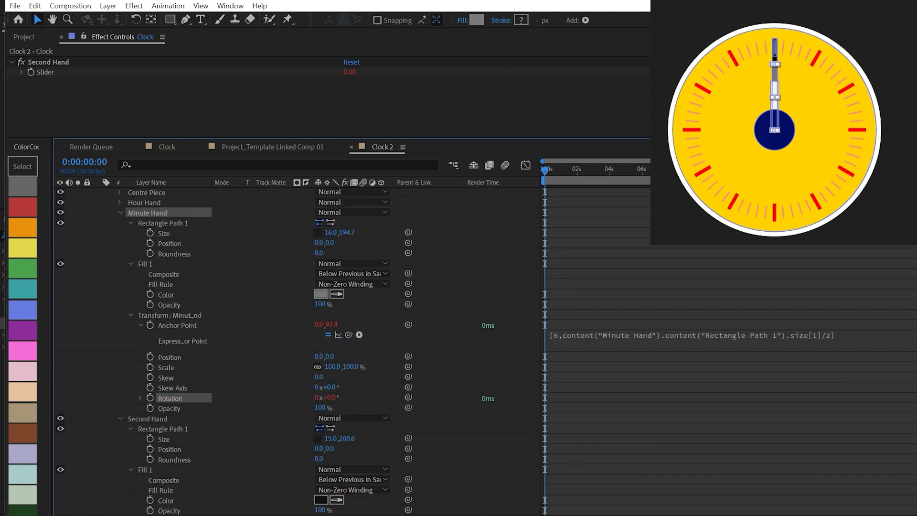
key(space)
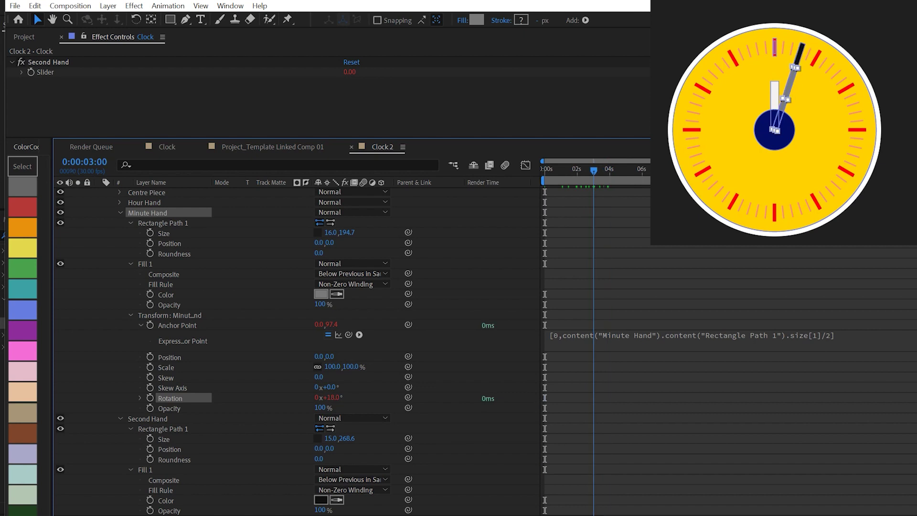
key(space)
Reveal the Minute Hand's rotation expression, replay the animation and check the expression text.
click(140, 398)
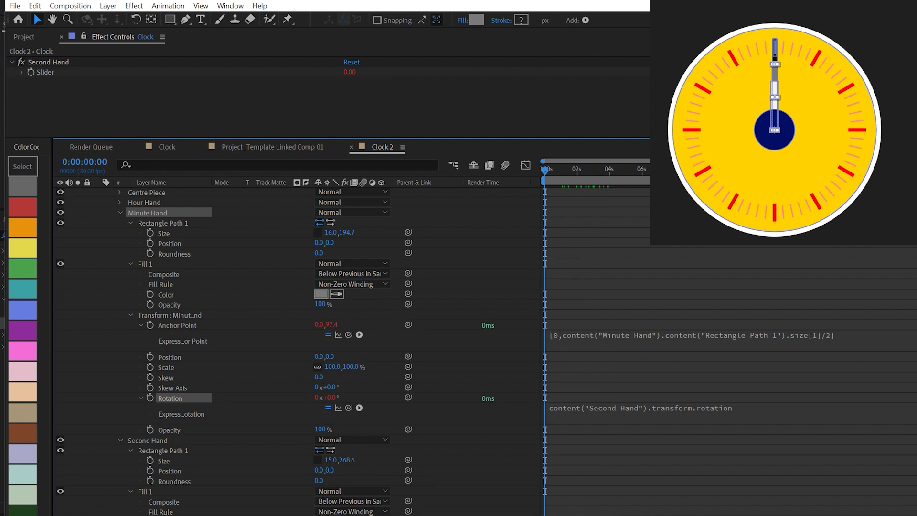
key(space)
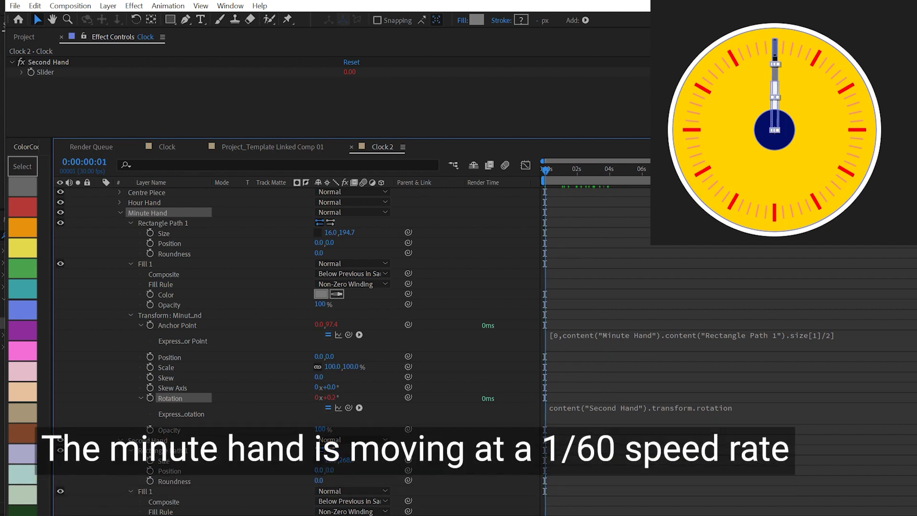
key(space)
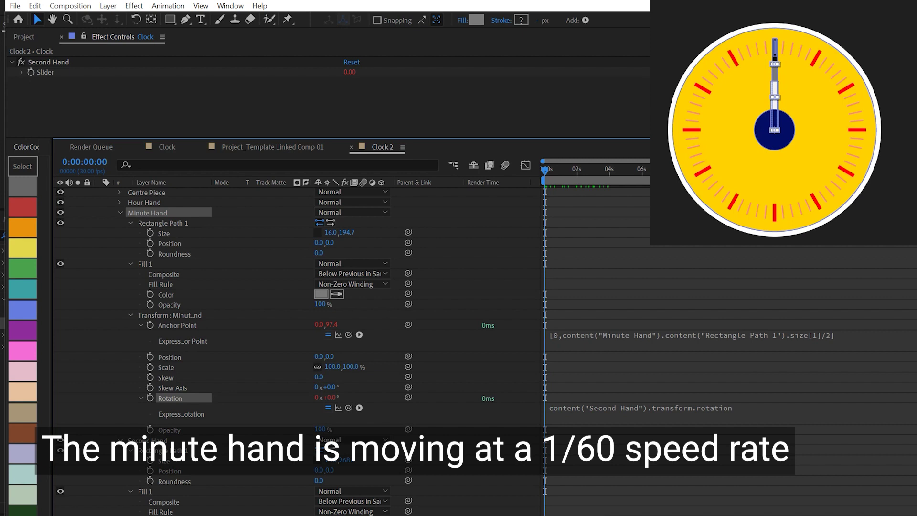
key(space)
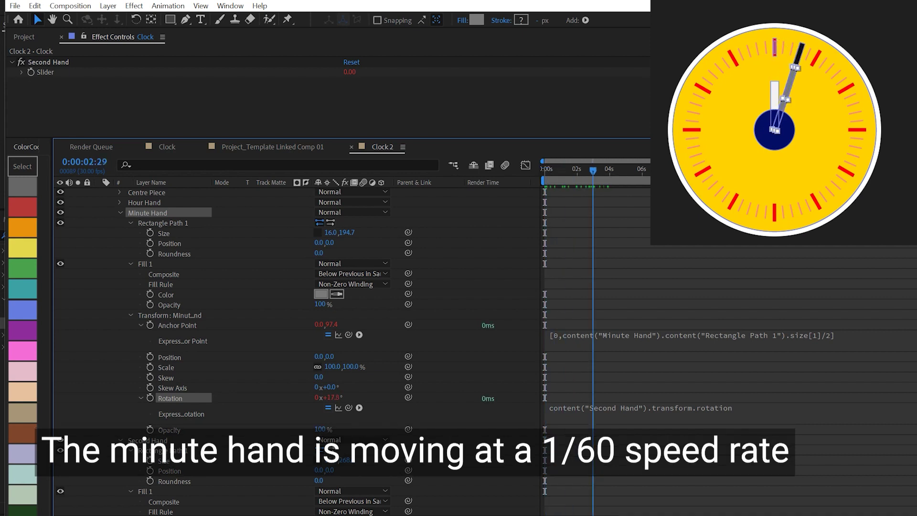
click(640, 409)
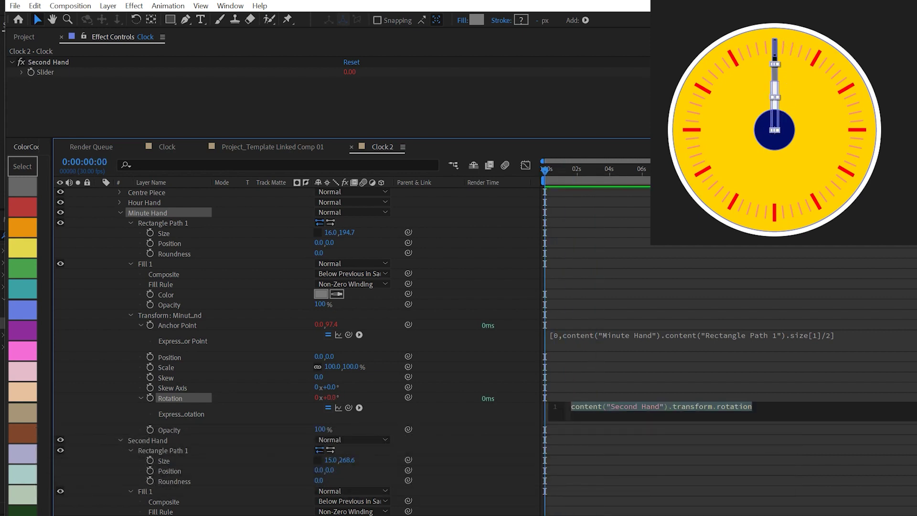
click(678, 449)
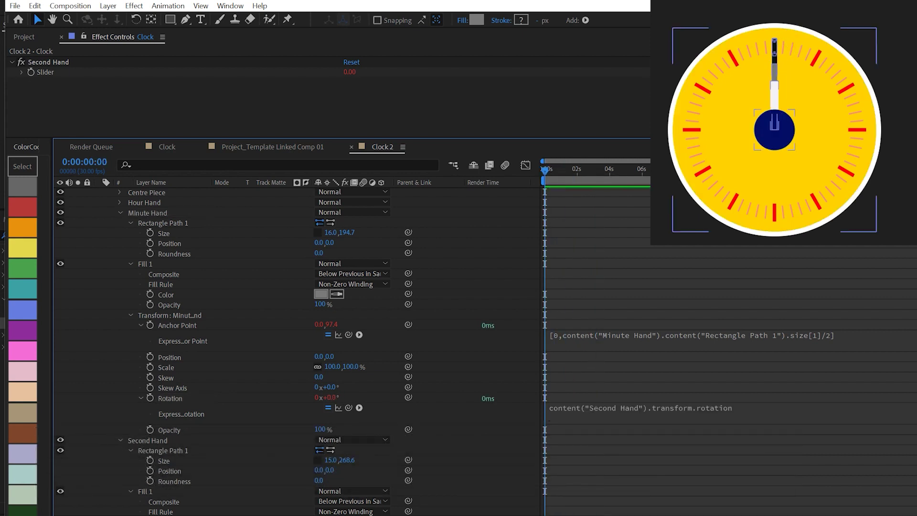
Divide the Minute Hand's rotation expression by 60 and preview the hands.
click(669, 407)
click(752, 407)
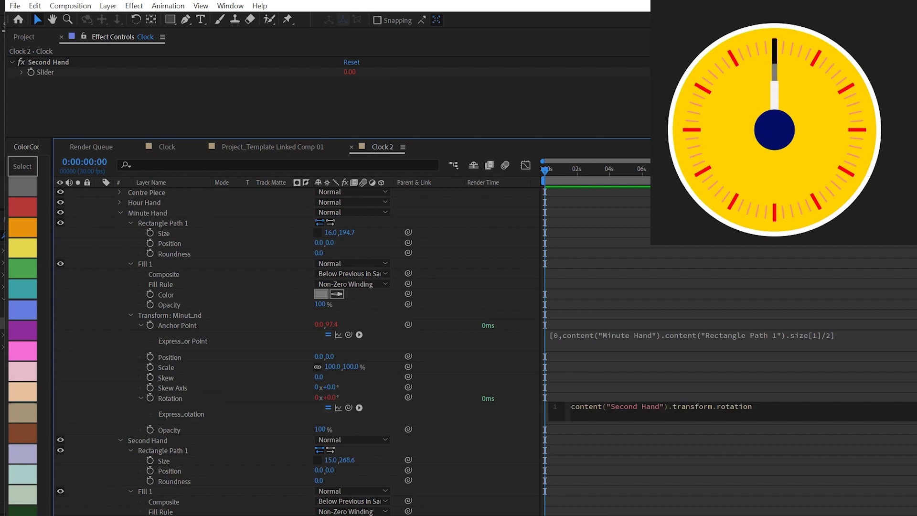
text(/60)
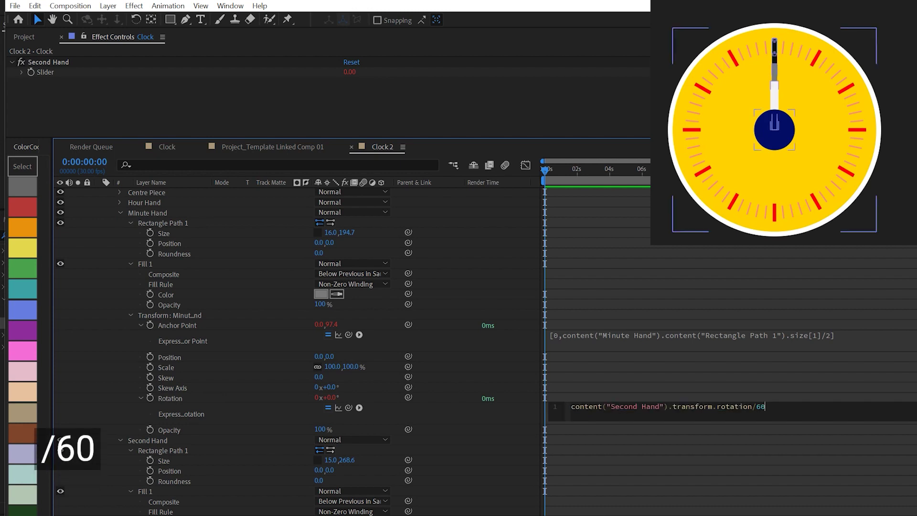
key(KP_Enter)
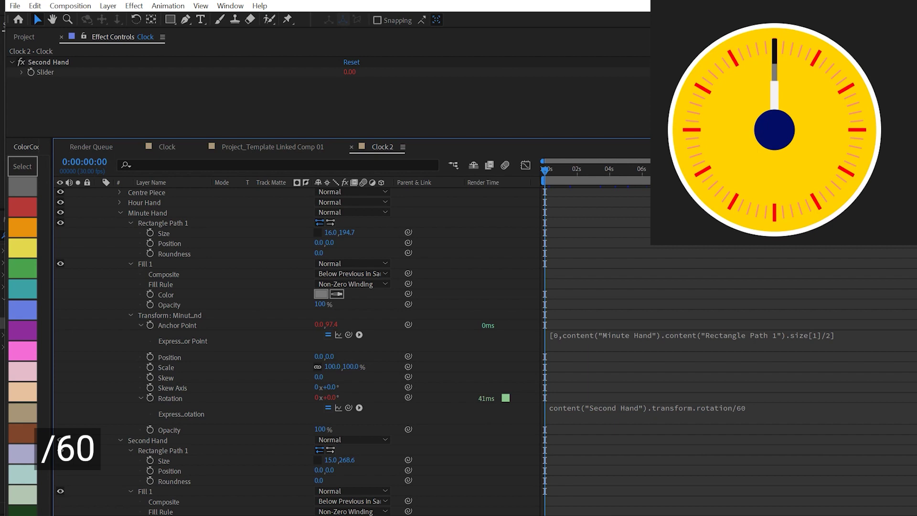
key(space)
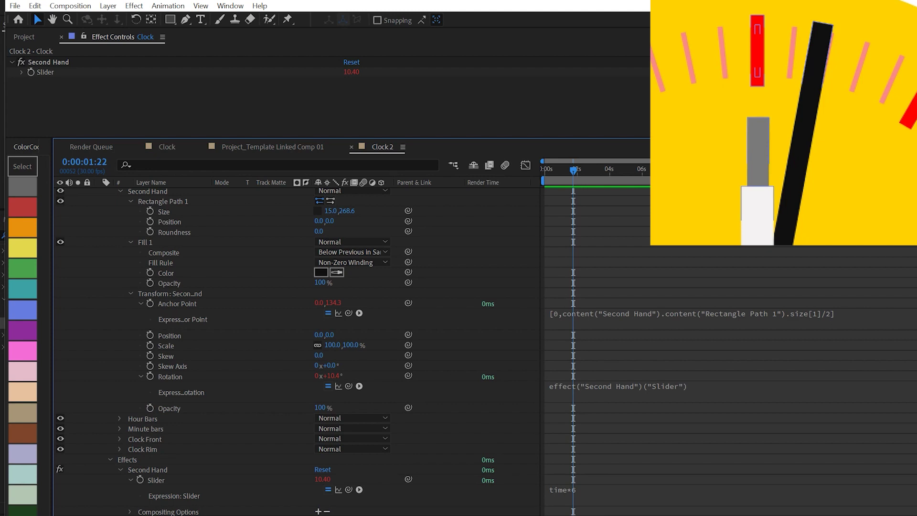
Append +value to the Second Hand's rotation expression and test it by scrubbing the hand's rotation.
click(708, 386)
click(709, 385)
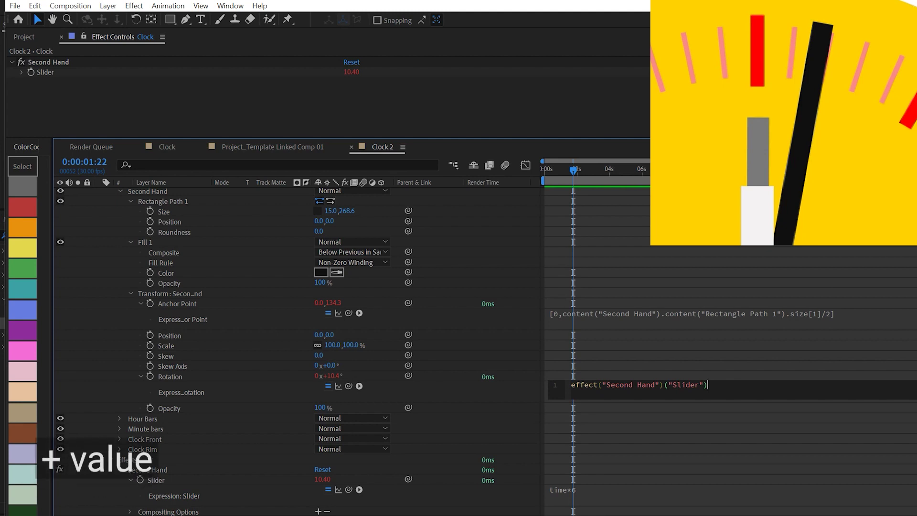
text(+value)
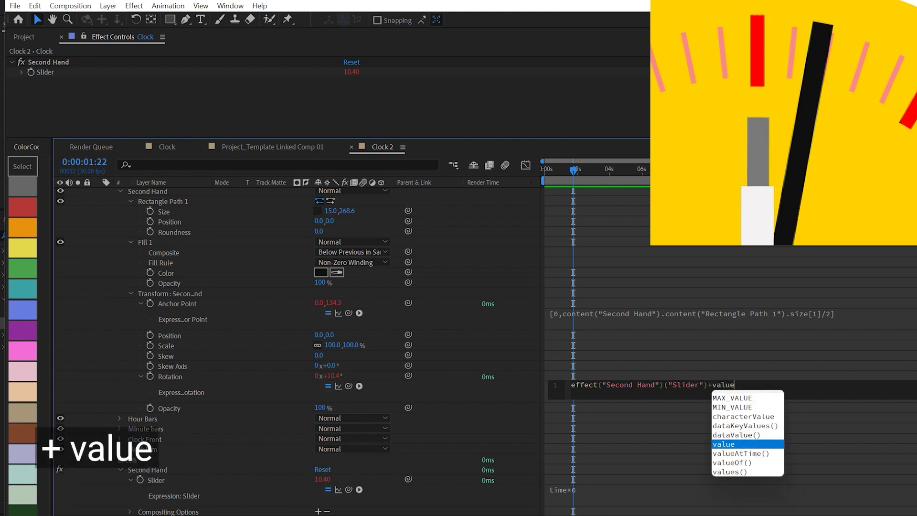
key(KP_Enter)
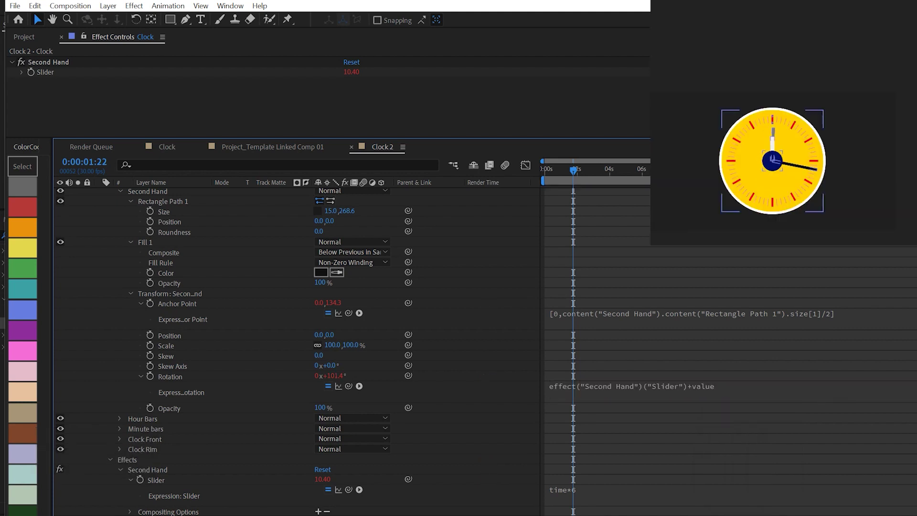
drag(333, 375, 913, 375)
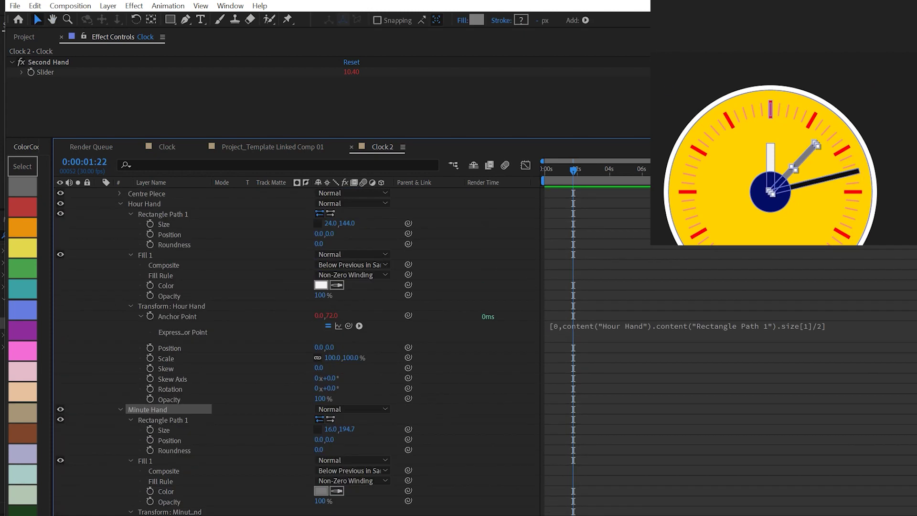
Link the Hour Hand's rotation to the Minute Hand's rotation and divide the expression by 12.
drag(408, 388, 207, 471)
drag(207, 470, 207, 470)
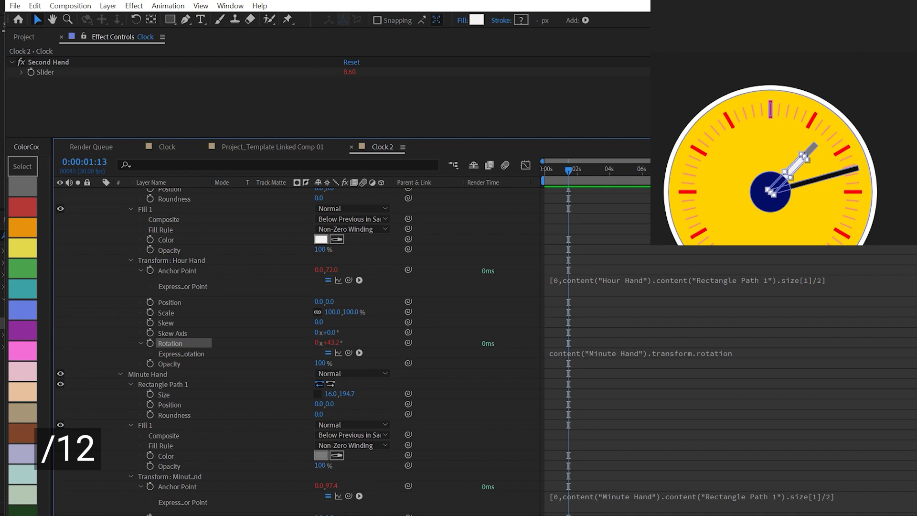
click(639, 353)
key(End)
text(/12)
click(692, 406)
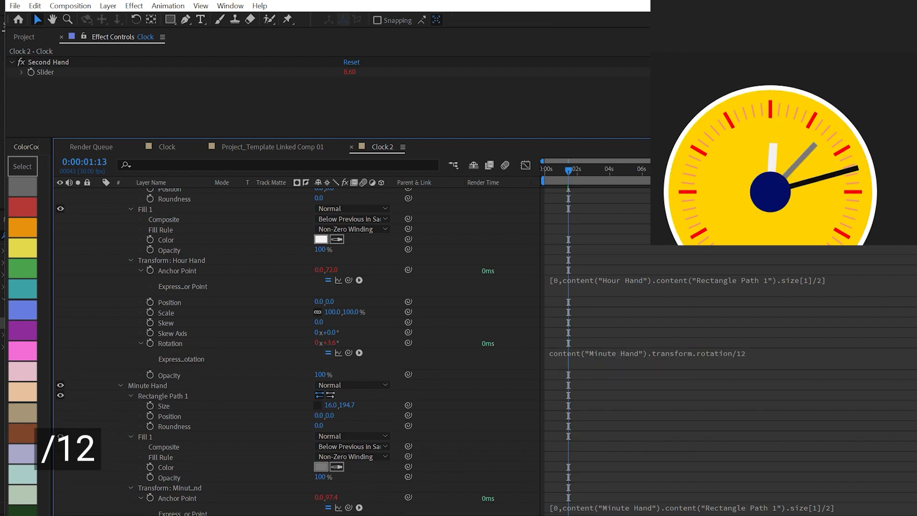
Check the linked hands by scrubbing through time and turning the Second Hand's rotation several revolutions.
drag(568, 170, 755, 170)
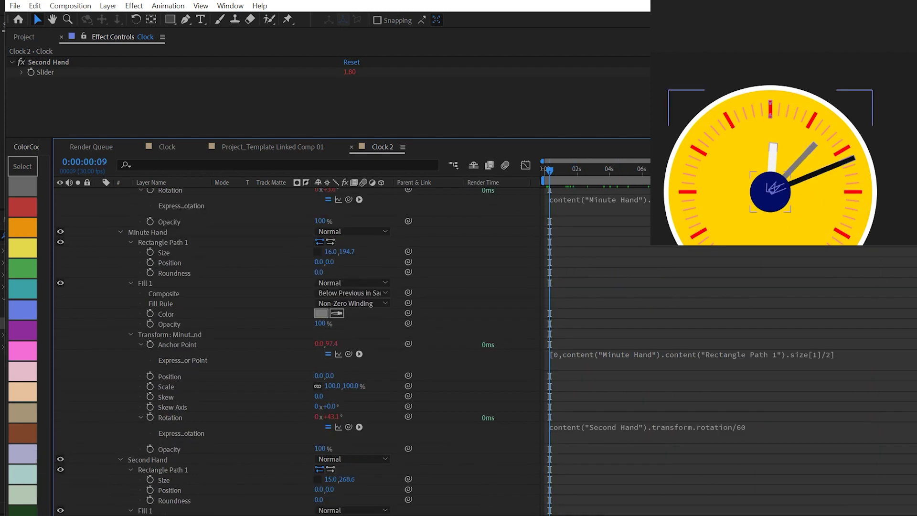
scroll(296, 351, down, 5)
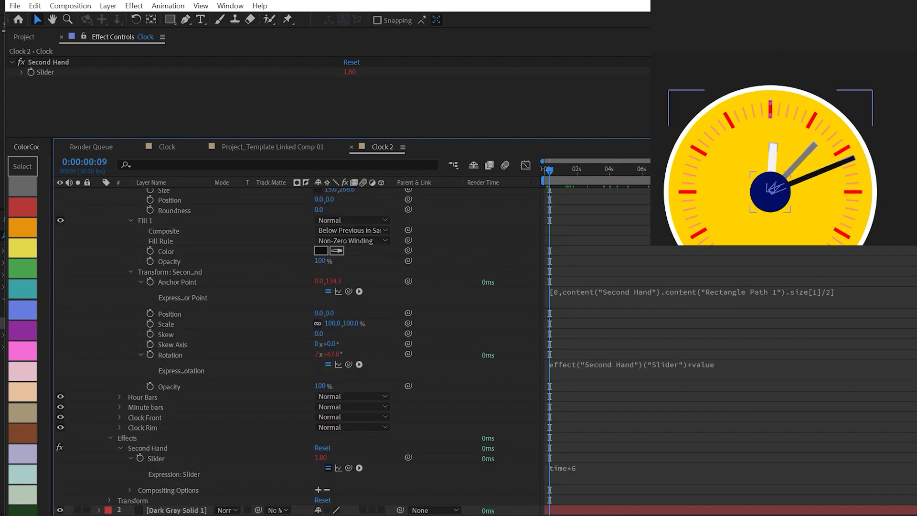
drag(331, 355, 884, 354)
drag(382, 354, 401, 354)
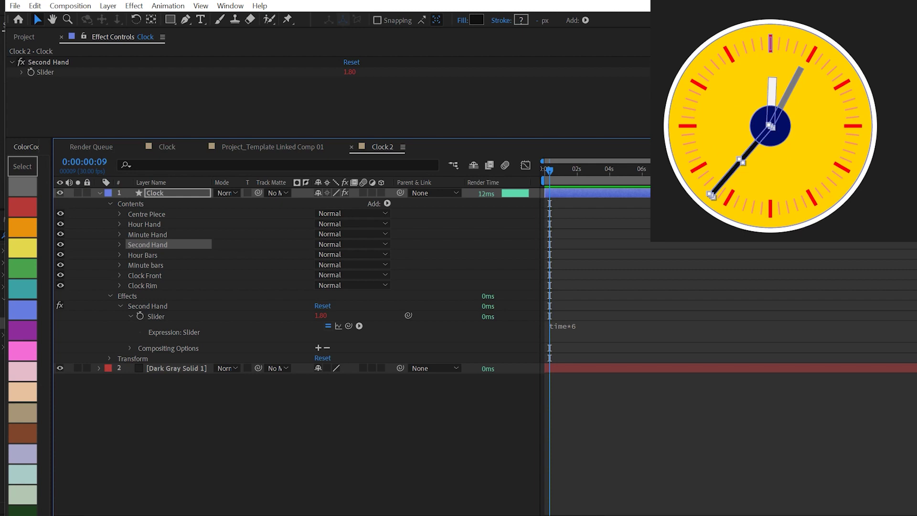
Try to clear the time*6 expression on the Second Hand effect's slider.
click(573, 327)
click(599, 325)
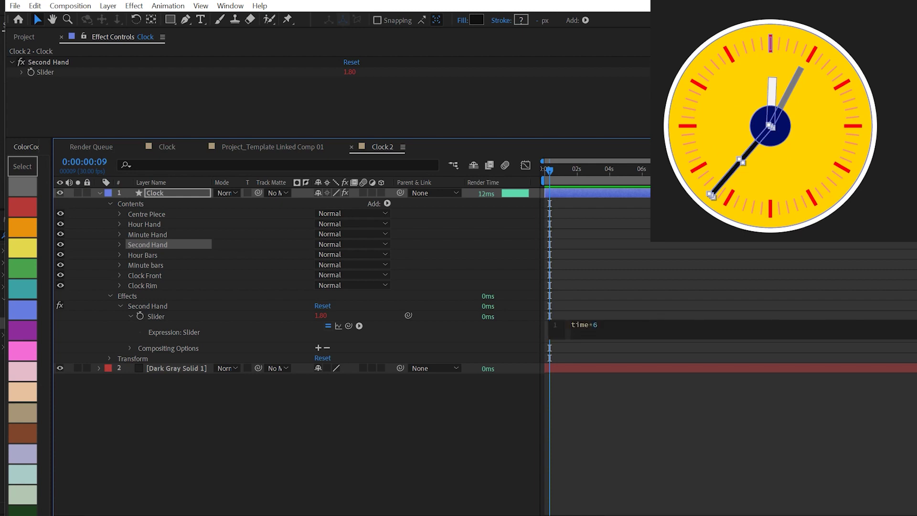
key(ctrl+a)
click(669, 411)
click(584, 325)
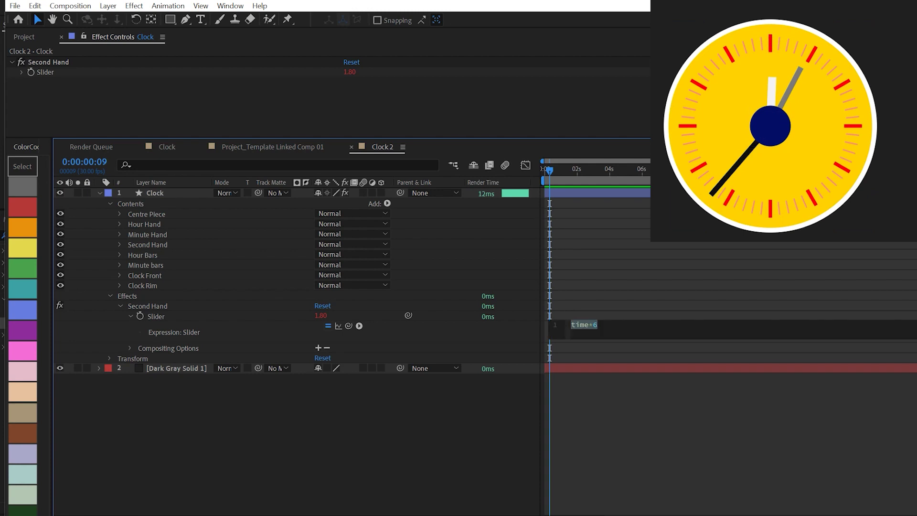
key(BackSpace)
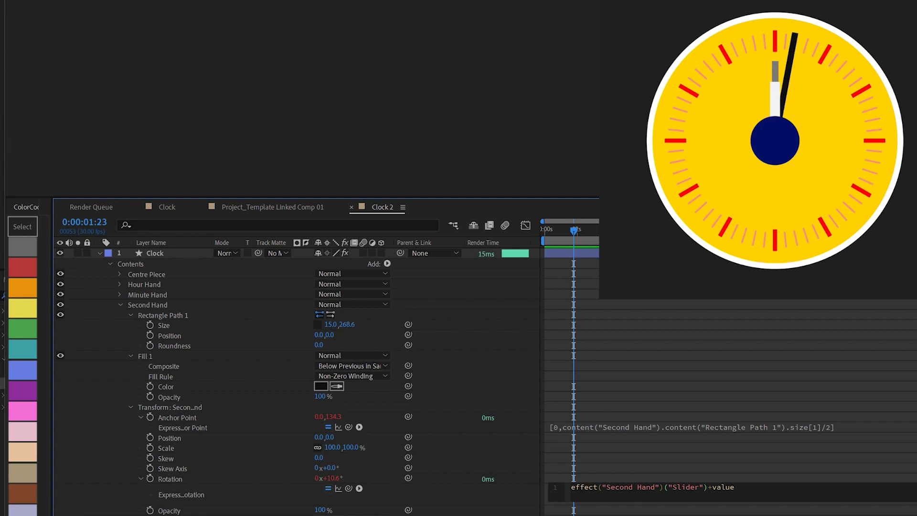
Divide the slider by 6 within the Second Hand's rotation expression, before +value, and preview the result.
click(773, 132)
text(/6)
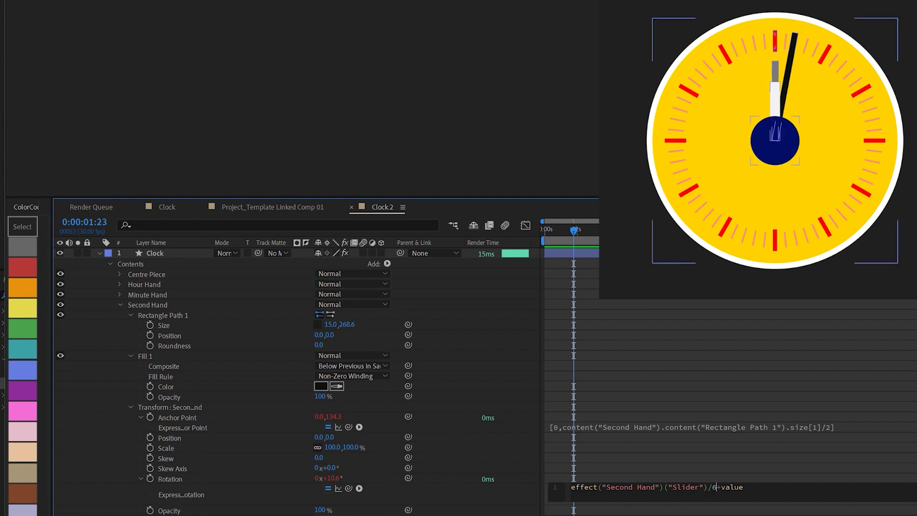
key(KP_Enter)
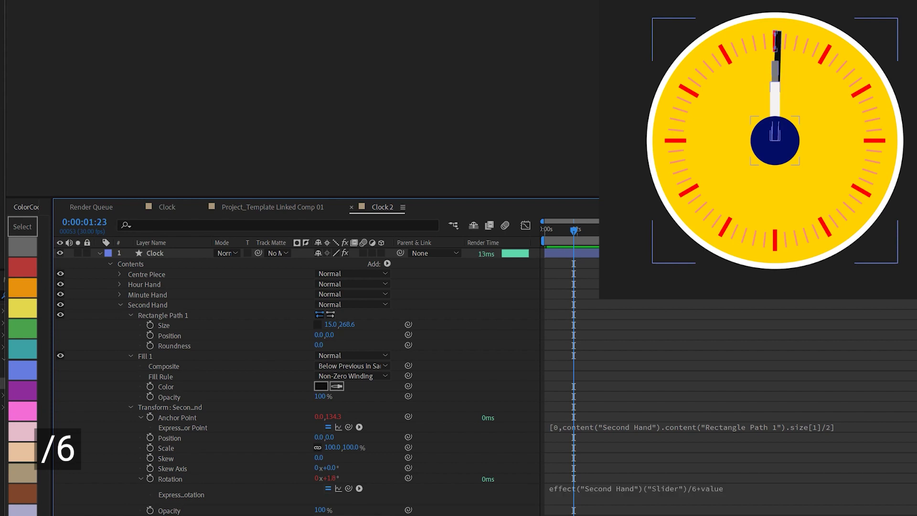
key(space)
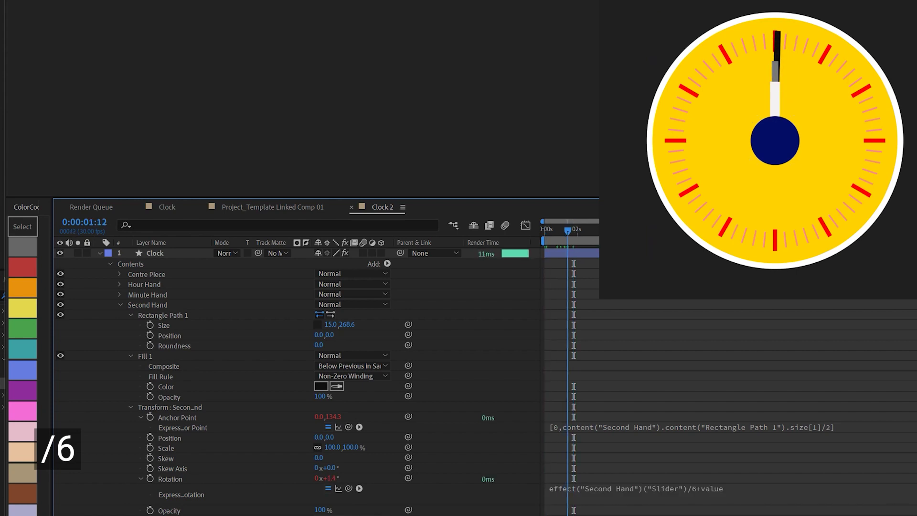
Change the Second Hand's rotation expression to Math.floor(effect("Second Hand")("Slider")/6)+value and preview the ticking.
click(571, 487)
text(Math.floor())
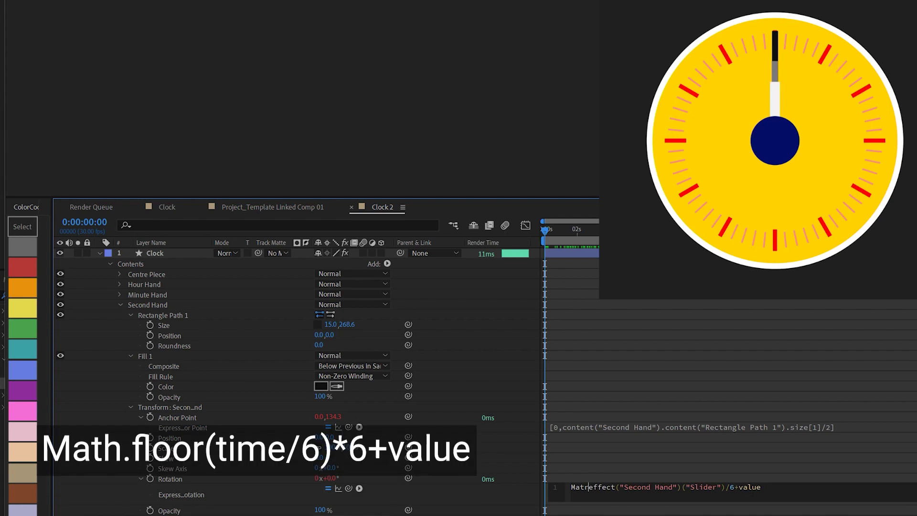
key(BackSpace)
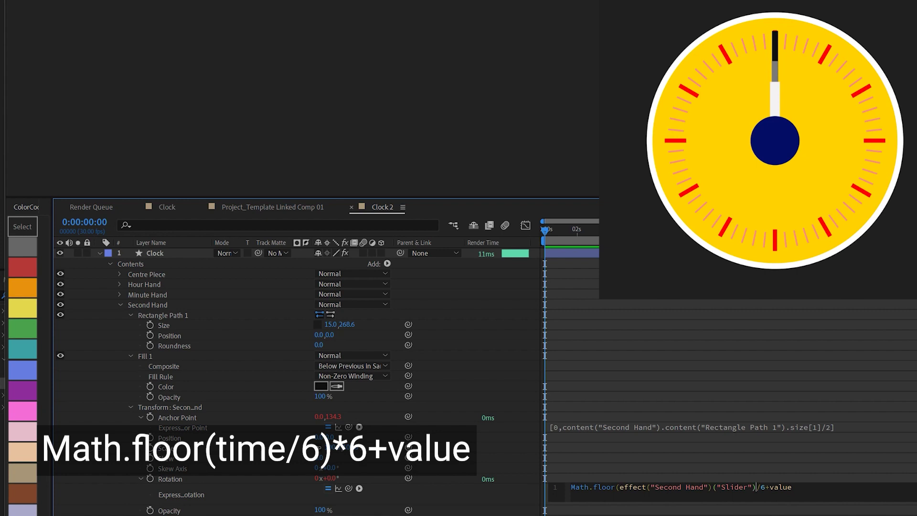
click(765, 487)
text())
key(KP_Enter)
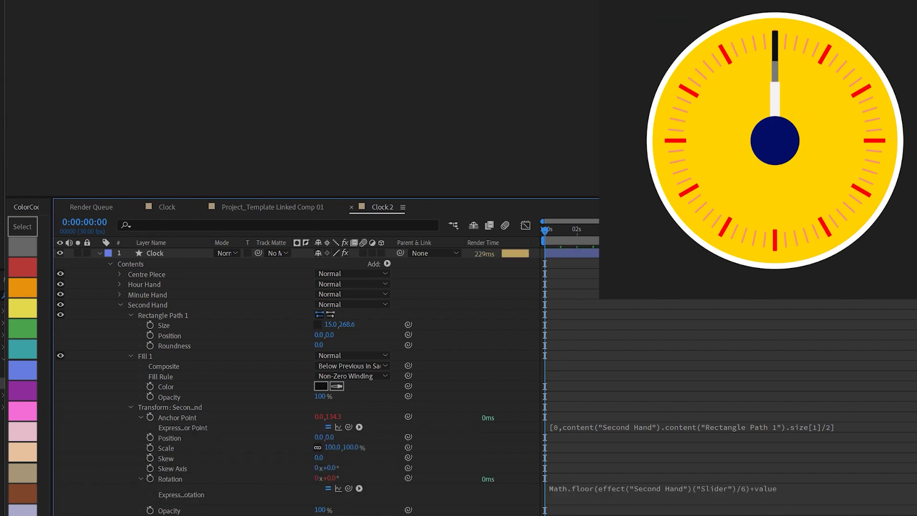
key(space)
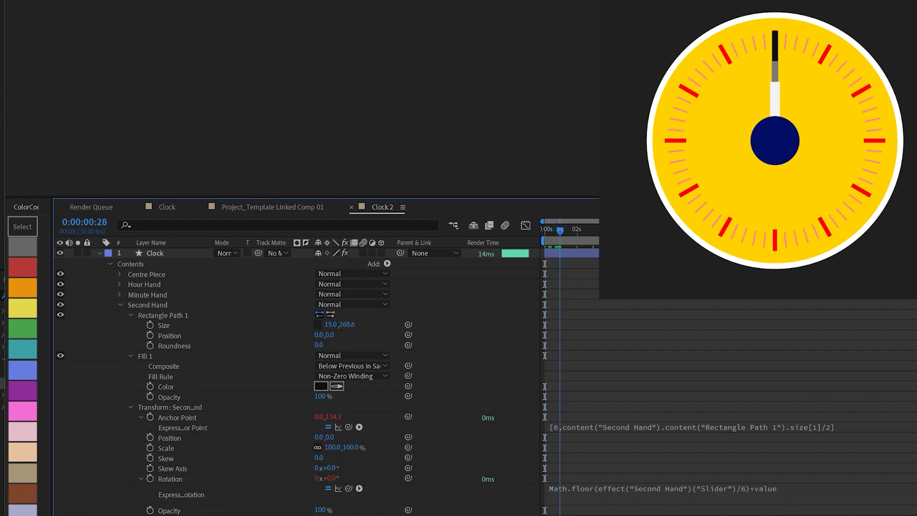
key(space)
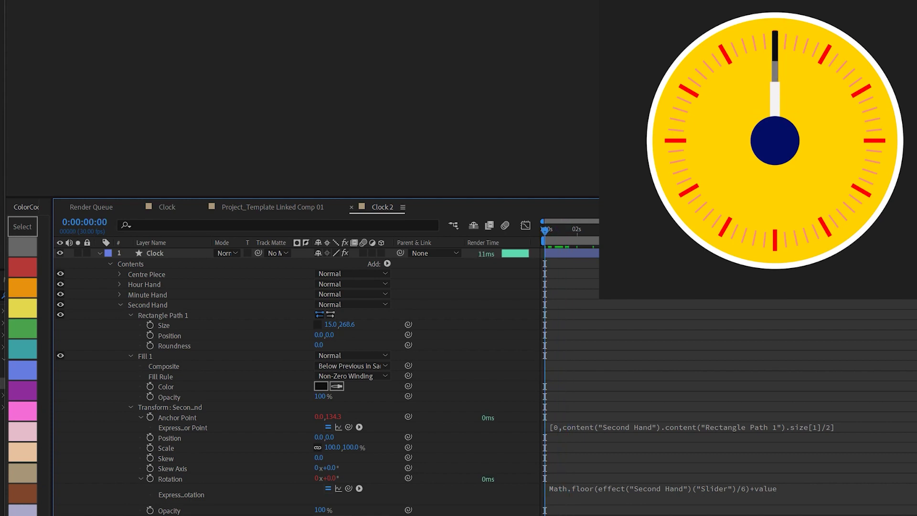
key(space)
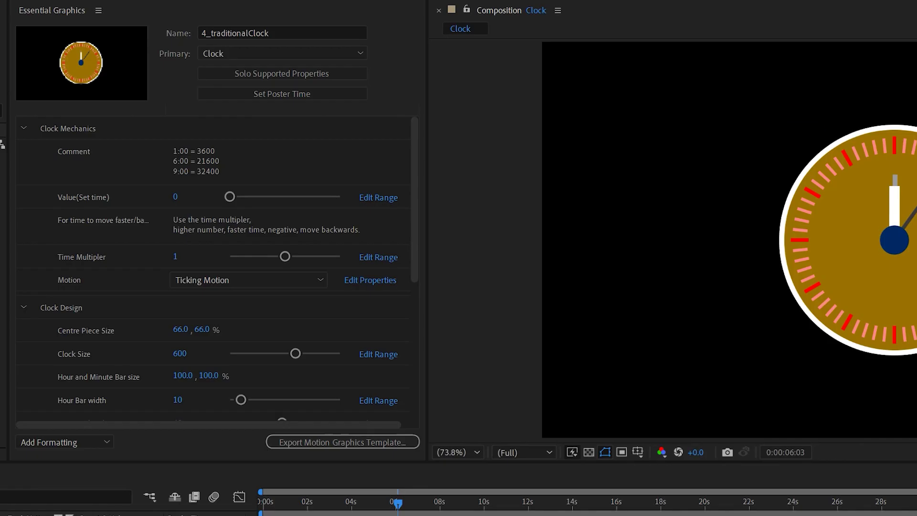
Select the finished Clock layer and all its effects from Clock Size to Dropdown Menu Control.
click(29, 515)
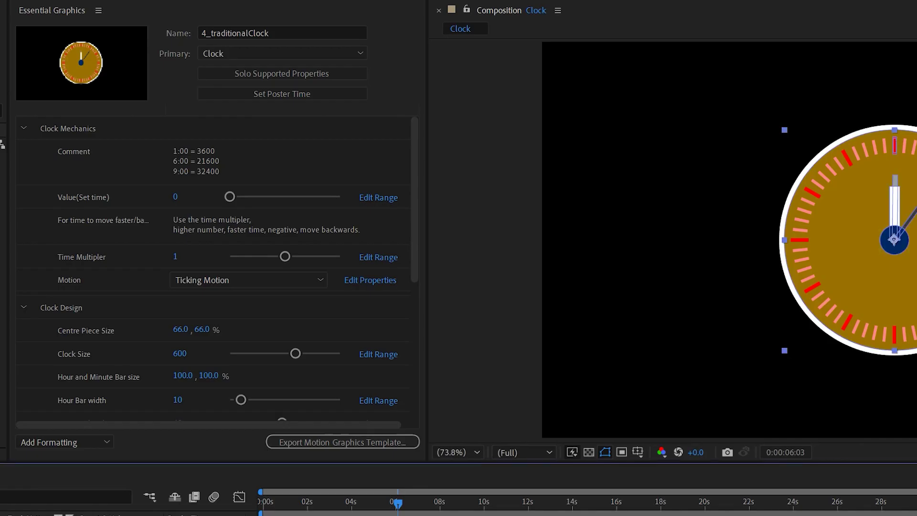
key(F3)
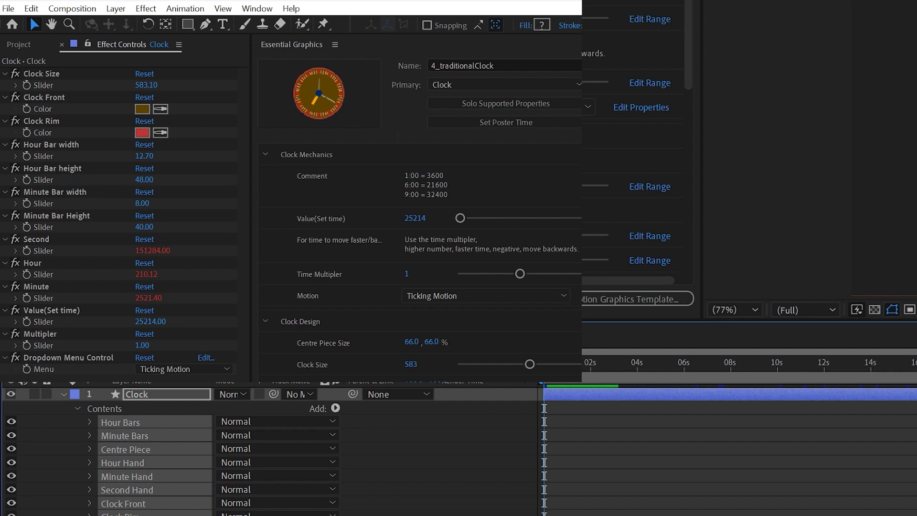
click(42, 74)
ctrl+click(44, 97)
ctrl+click(42, 121)
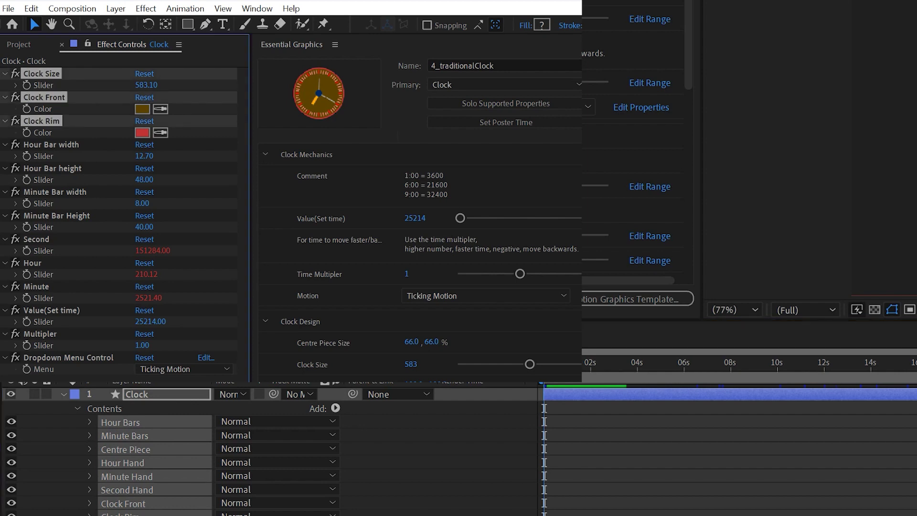
ctrl+click(51, 144)
ctrl+click(52, 168)
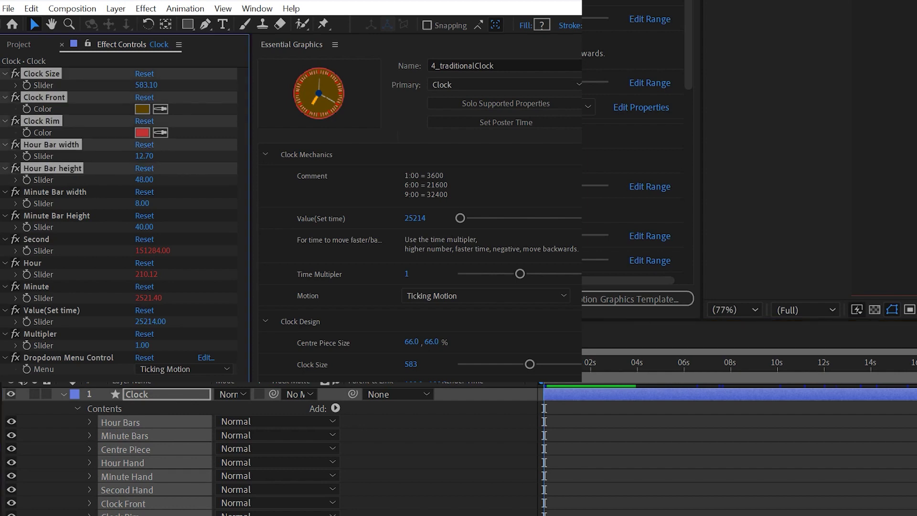
ctrl+click(55, 192)
key(ctrl+a)
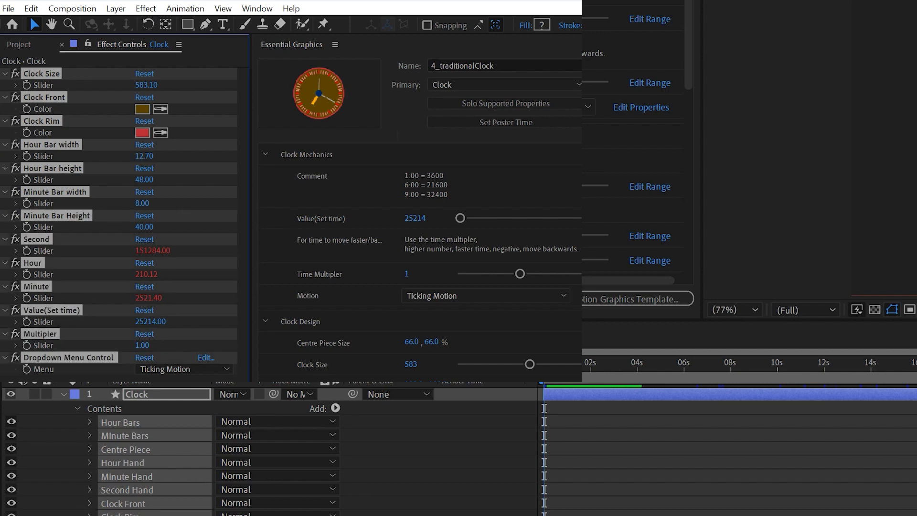
click(185, 9)
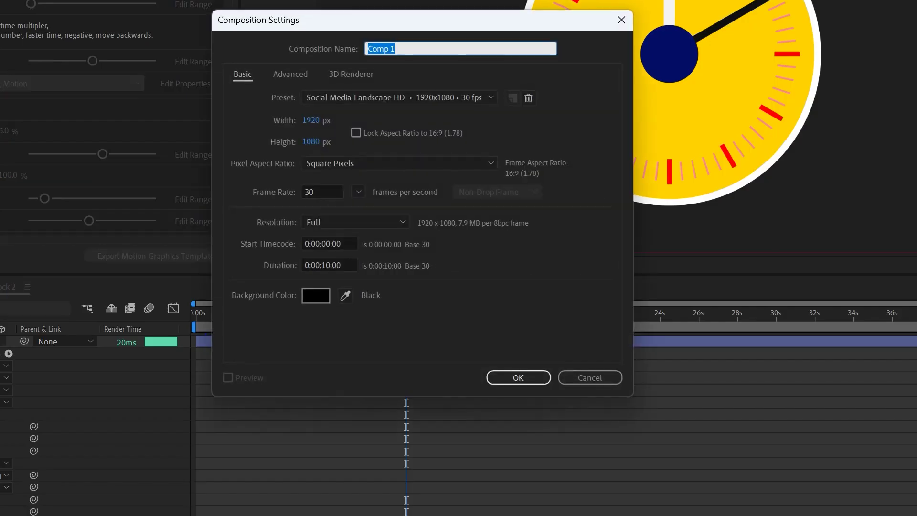
Create a 10-second 1920x1080 composition at 30 fps, then apply and preview the Clock user preset from FH_Shapes.
key(Return)
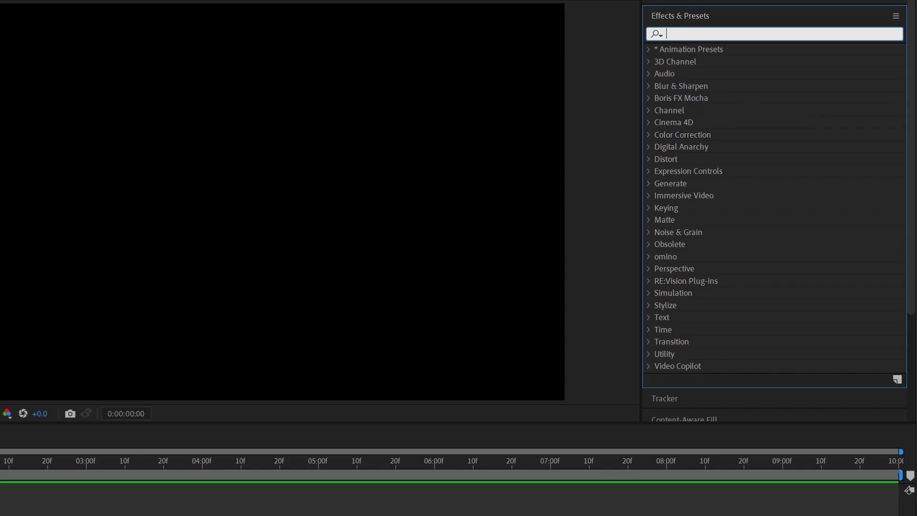
text(lock)
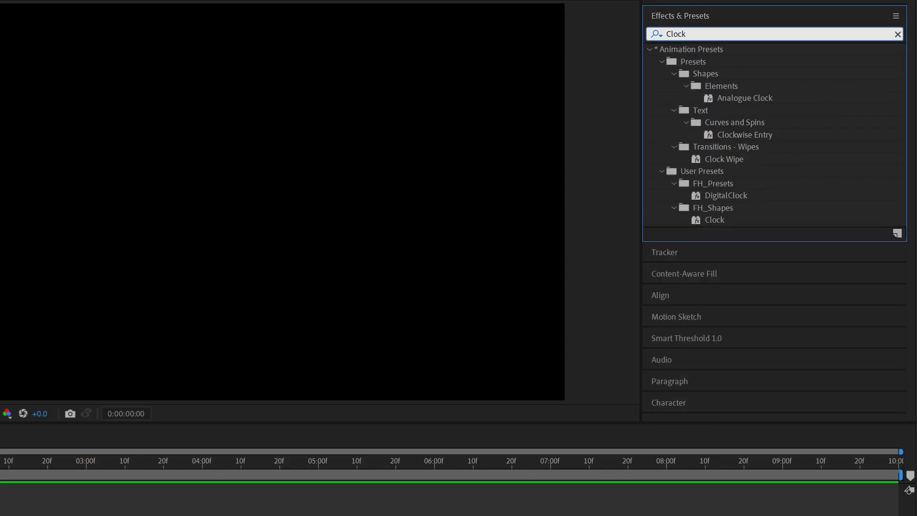
double_click(714, 220)
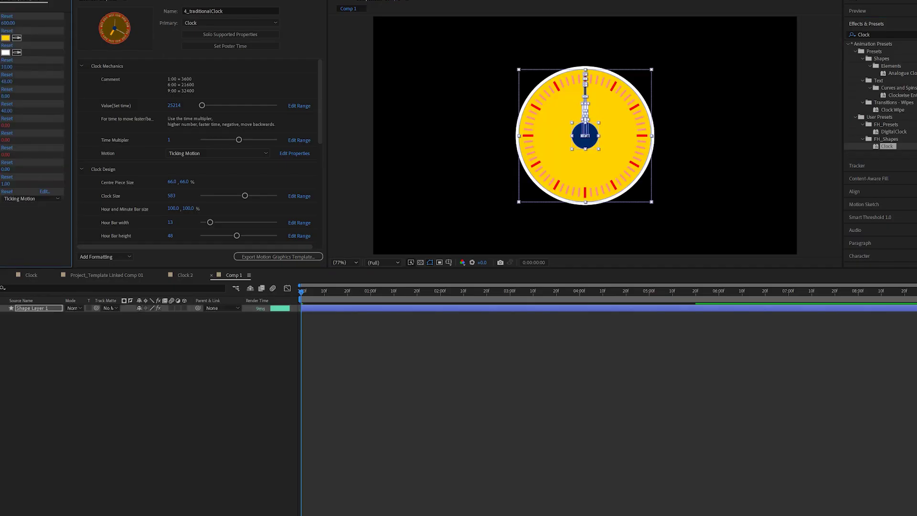
key(space)
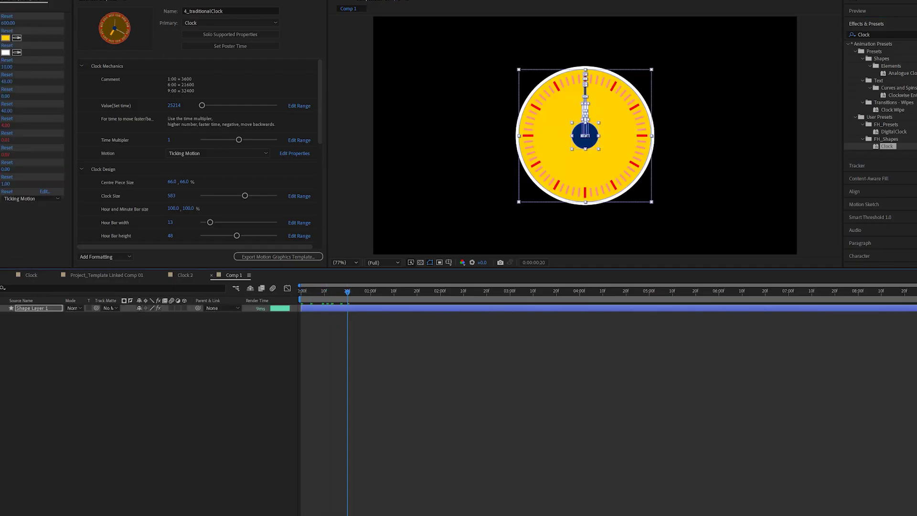